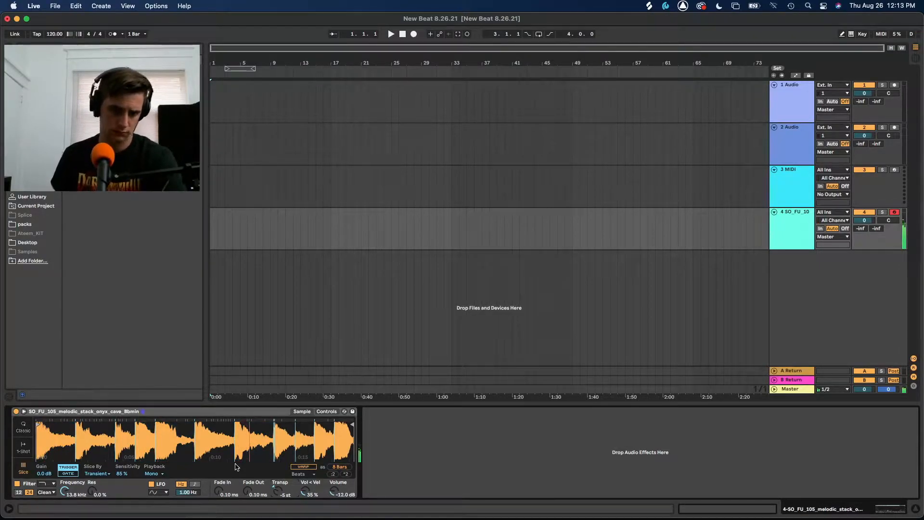
# - Set the project tempo to 163 BPM and record a four-bar pattern of the sliced melody sample on track 4
pyautogui.press('space')
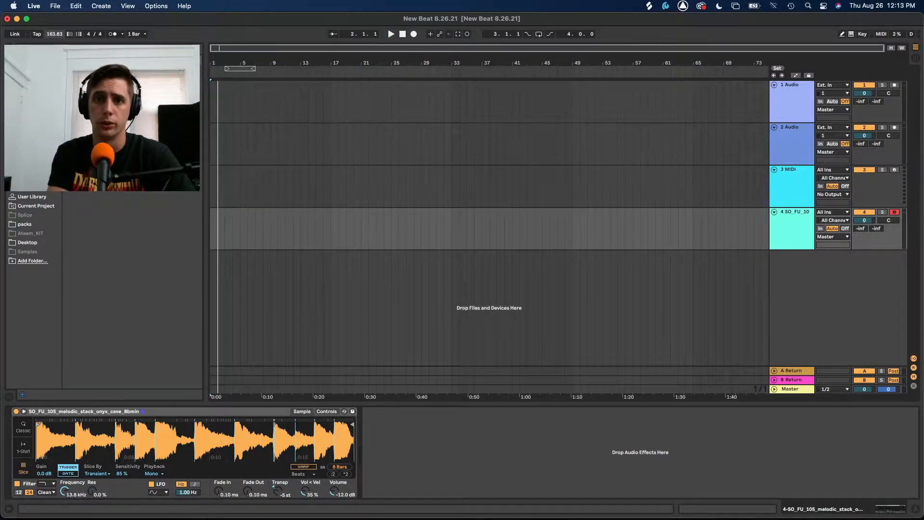
pyautogui.press('Return')
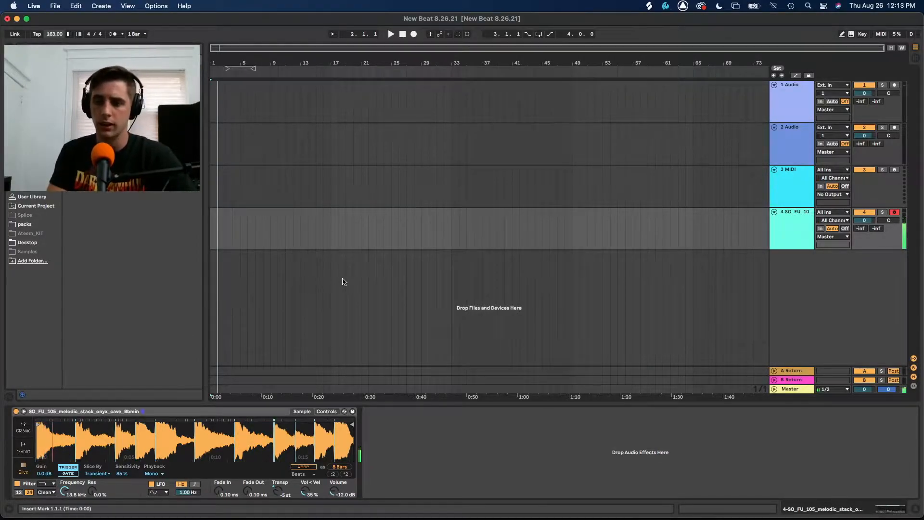
pyautogui.click(414, 34)
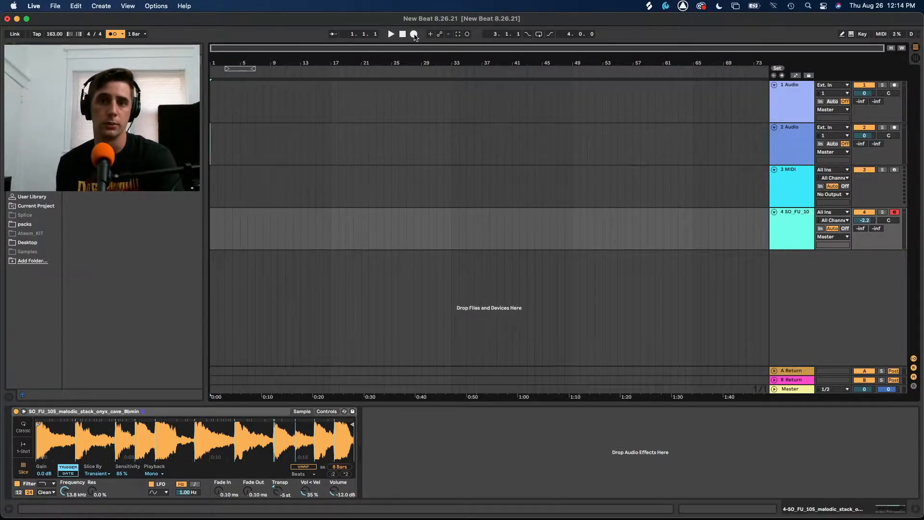
pyautogui.click(414, 34)
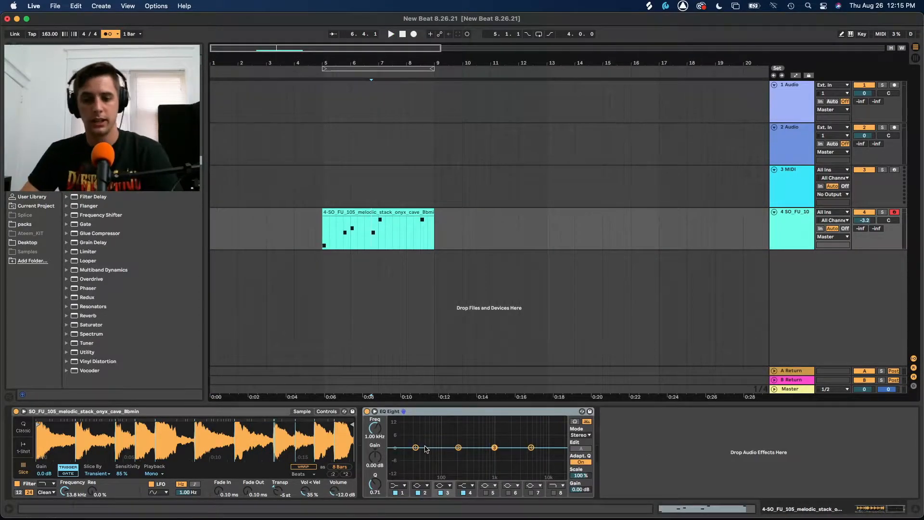
# - Loop the recorded melody clip and cut its lows with EQ Eight band 1 at about 303 Hz and -6.82 dB
pyautogui.press('space')
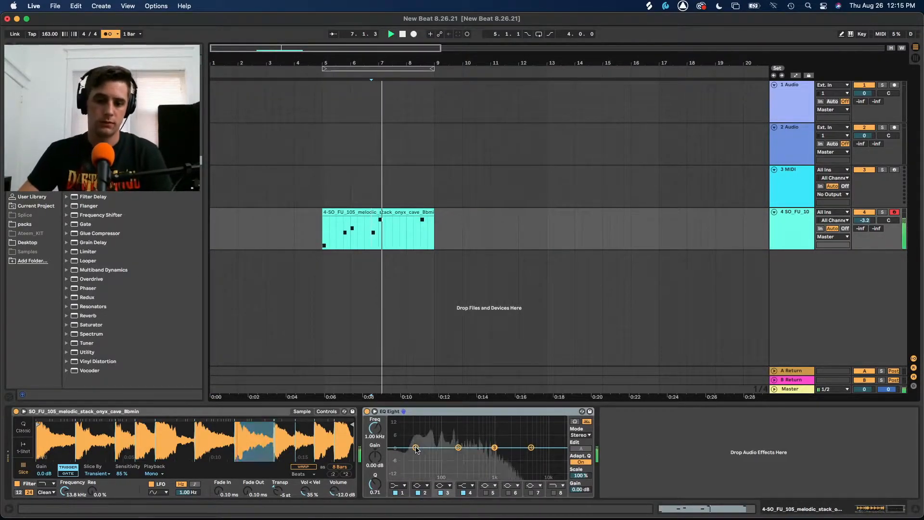
pyautogui.moveTo(415, 448); pyautogui.dragTo(451, 457)
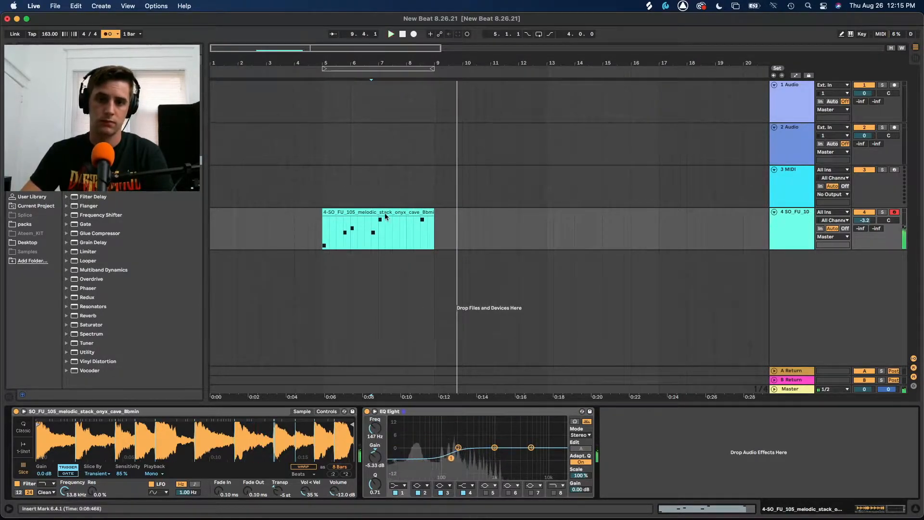
pyautogui.press('space')
pyautogui.click(538, 34)
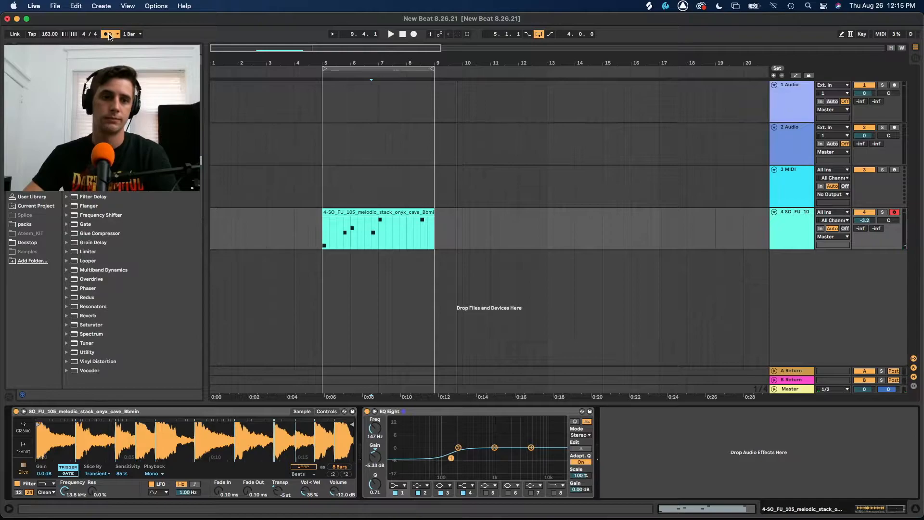
pyautogui.press('space')
pyautogui.moveTo(450, 458)
pyautogui.mouseDown()
pyautogui.moveTo(470, 458)
pyautogui.moveTo(453, 437)
pyautogui.moveTo(455, 462)
pyautogui.mouseUp()
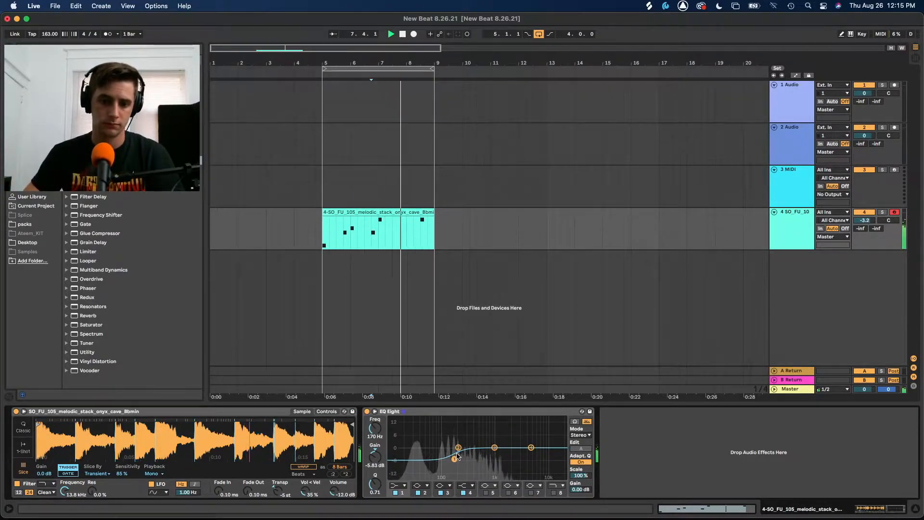
pyautogui.moveTo(454, 459); pyautogui.dragTo(468, 460)
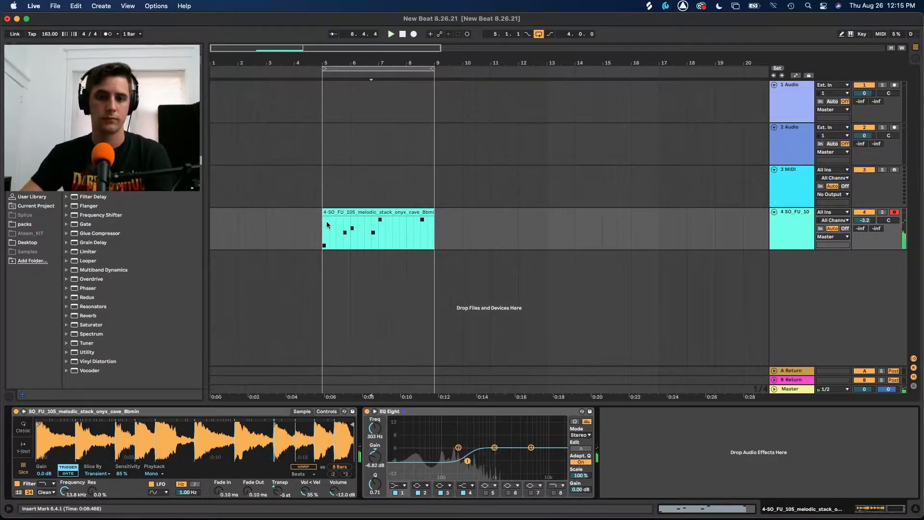
# - Load AMH_KIT_4_Hi-Hat_Oneshot.wav onto the empty MIDI track 3 and raise the sample gain to 12 dB
pyautogui.click(779, 178)
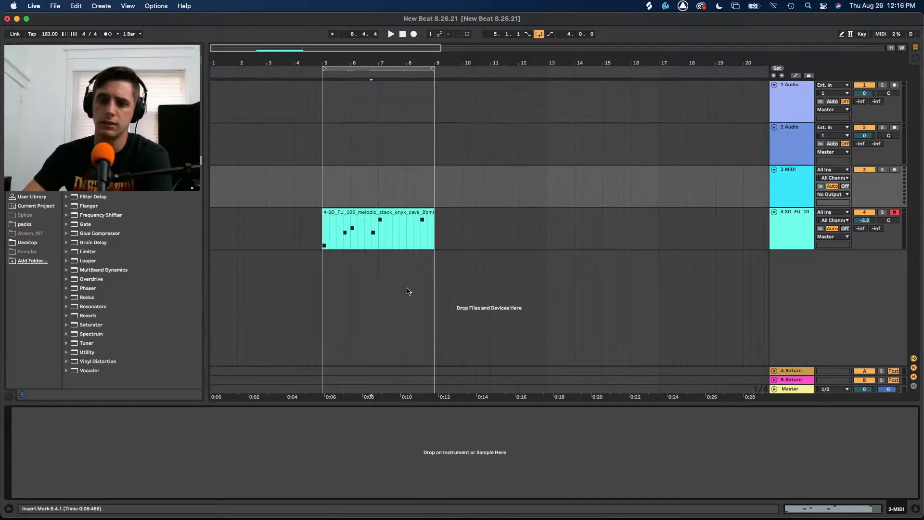
pyautogui.moveTo(474, 518)
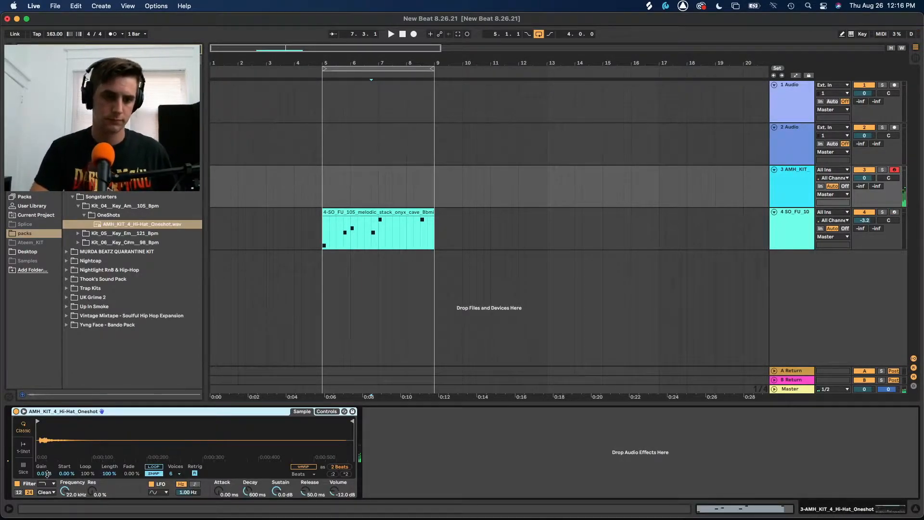
pyautogui.moveTo(47, 473)
pyautogui.mouseDown()
pyautogui.moveTo(41, 438)
pyautogui.moveTo(41, 462)
pyautogui.mouseUp()
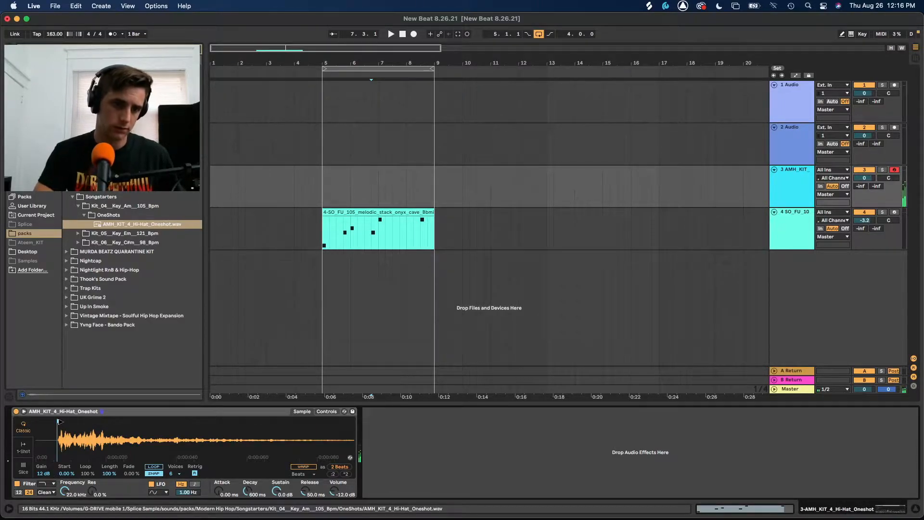
pyautogui.scroll(-1, 113, 441)
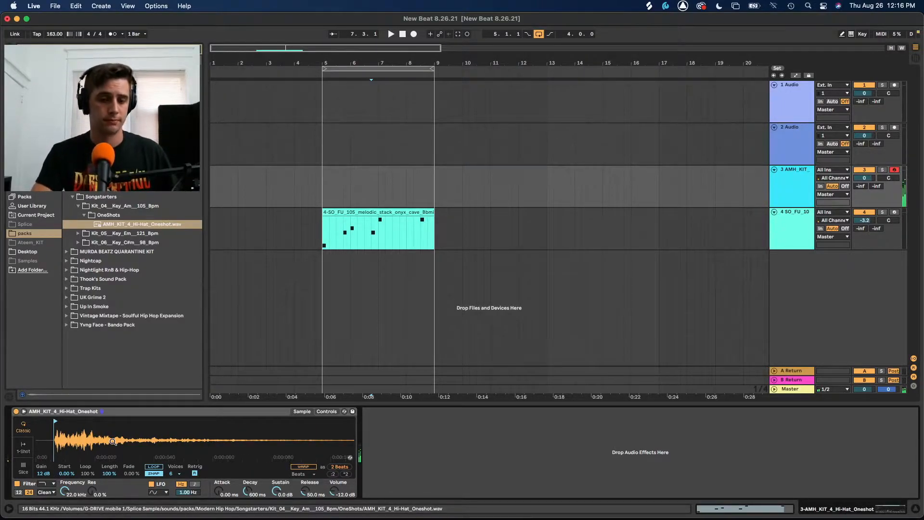
# - Record a four-bar hi-hat pattern on track 3 over the looped melody and set the track's volume to -3.2 dB
pyautogui.click(414, 34)
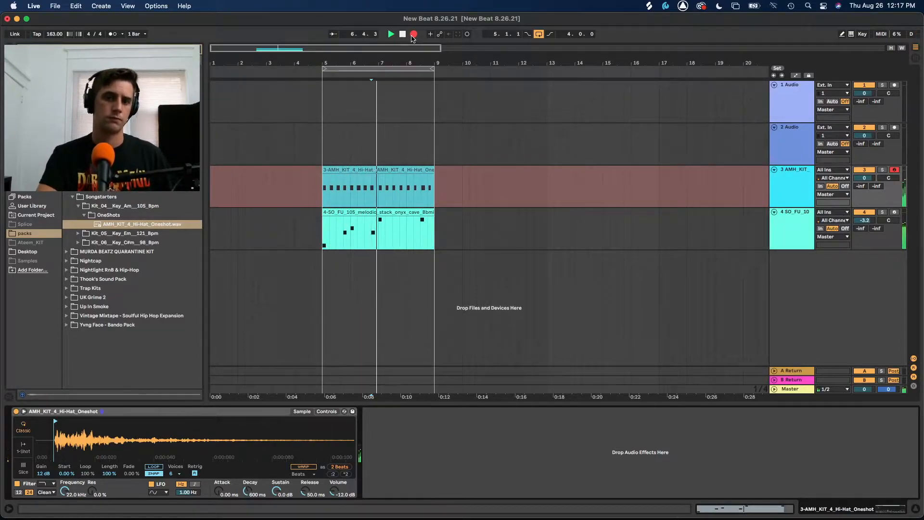
pyautogui.press('space')
pyautogui.doubleClick(385, 188)
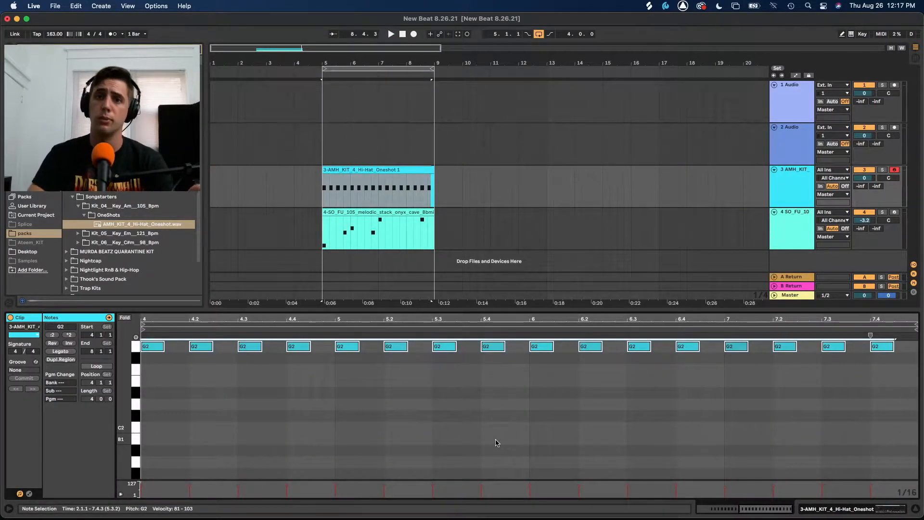
pyautogui.press('space')
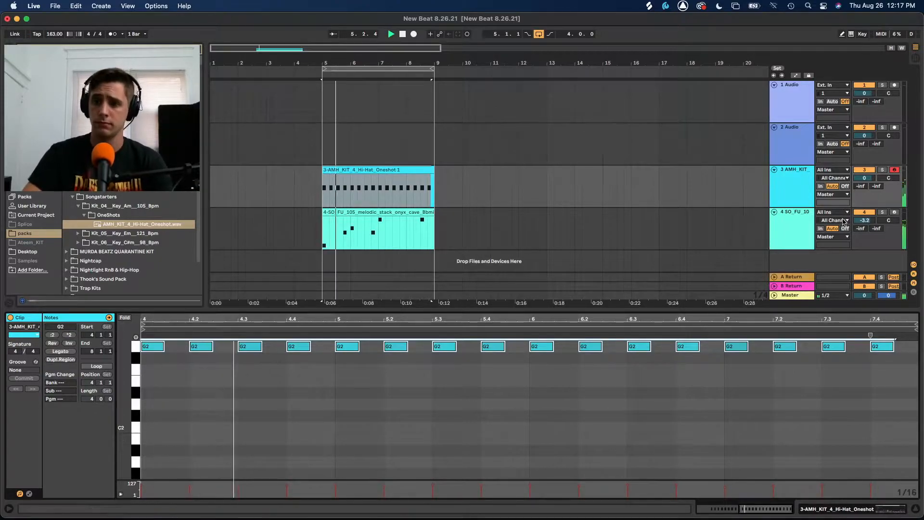
pyautogui.moveTo(864, 179); pyautogui.dragTo(864, 188)
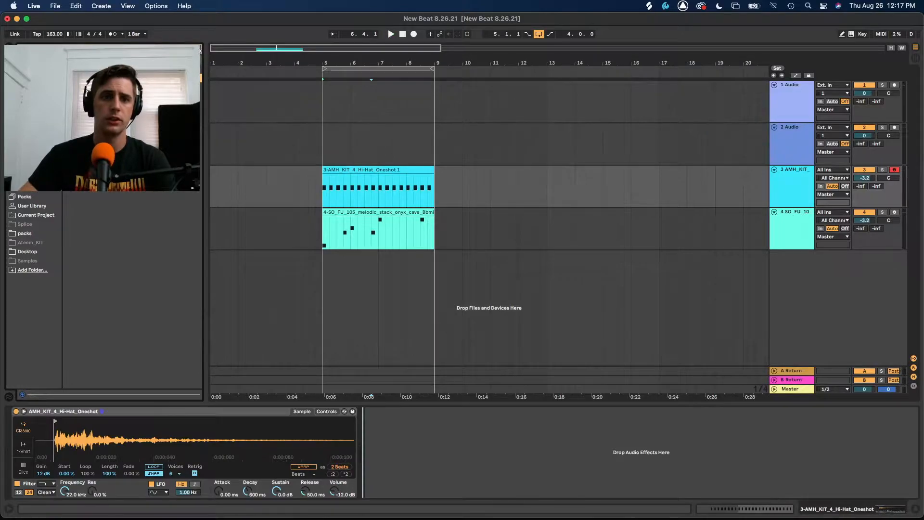
# - Add EQ Eight to the hi-hat track and cut band 2 at 4.54 kHz by 2.36 dB with a Q of 6.69
pyautogui.press('Return')
pyautogui.click(198, 49)
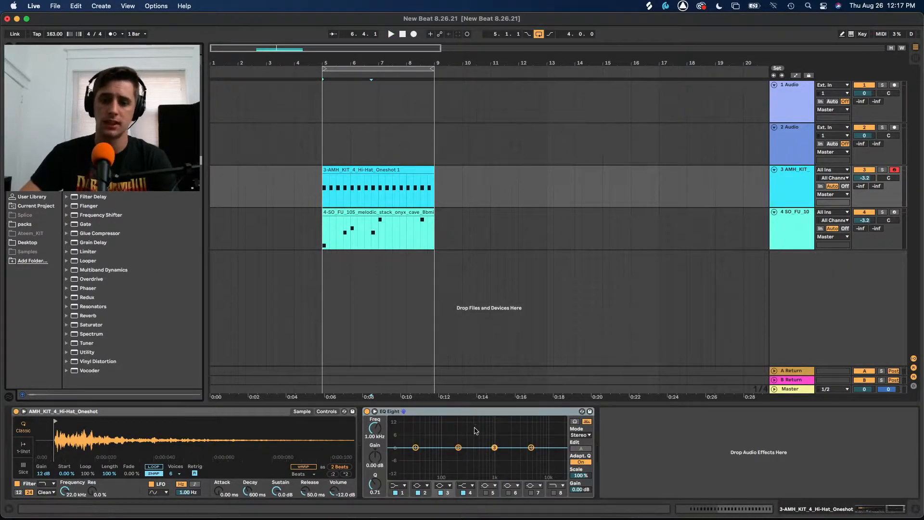
pyautogui.click(371, 224)
pyautogui.click(378, 170)
pyautogui.press('space')
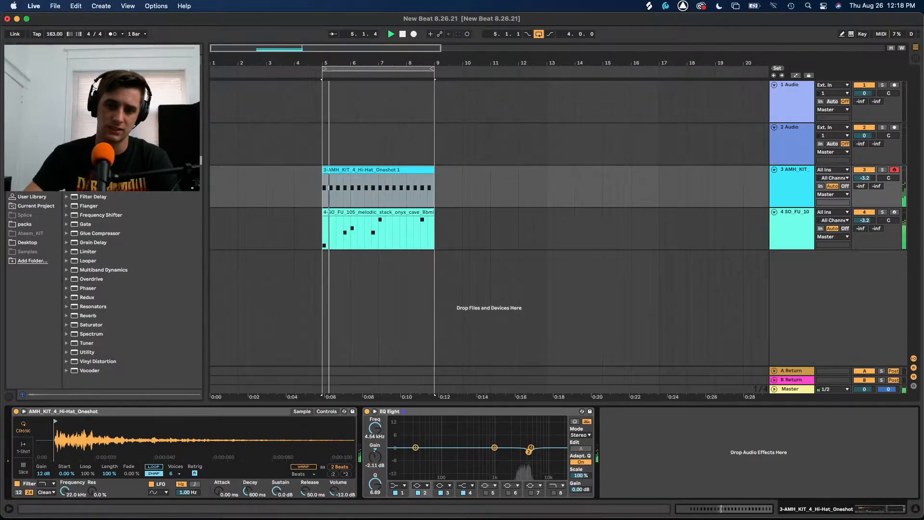
pyautogui.press('space')
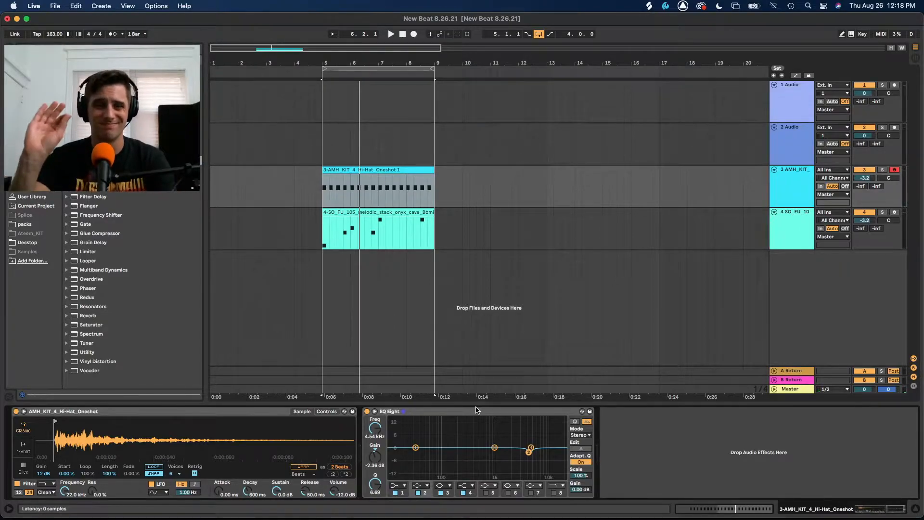
# - Open the hi-hat clip in an enlarged note editor and draw five 1/16 F#2 notes starting at 4.4
pyautogui.press('space')
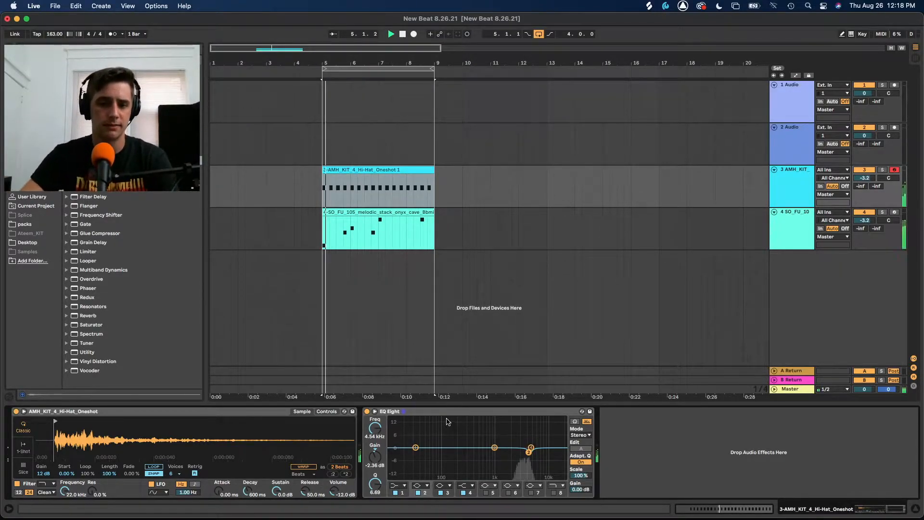
pyautogui.doubleClick(402, 171)
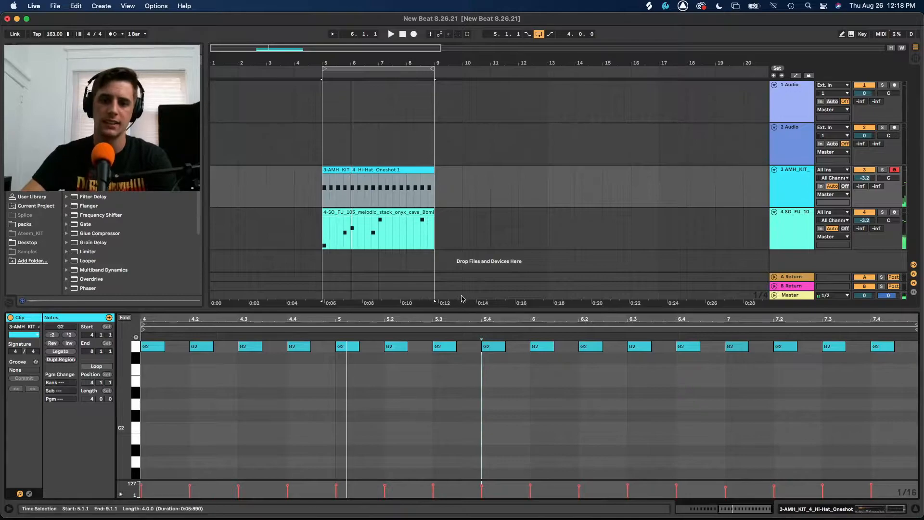
pyautogui.moveTo(474, 300); pyautogui.dragTo(474, 273)
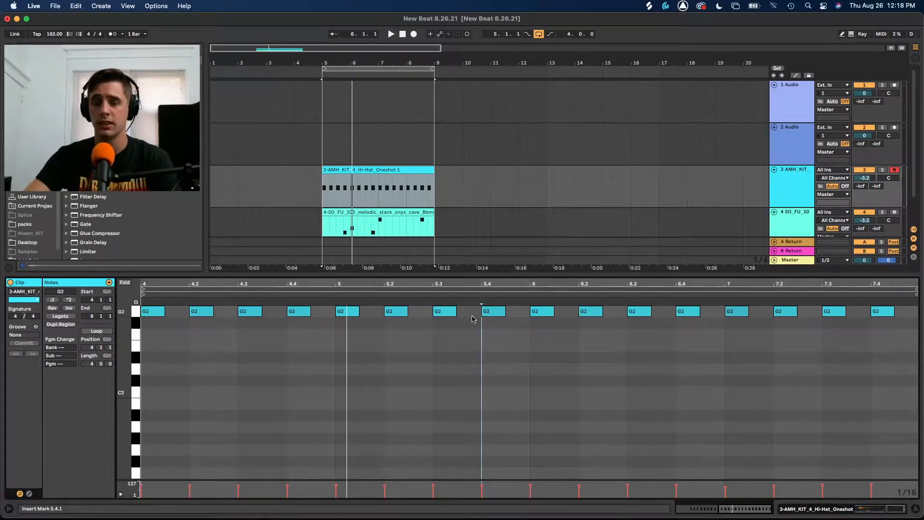
pyautogui.scroll(-2, 444, 231)
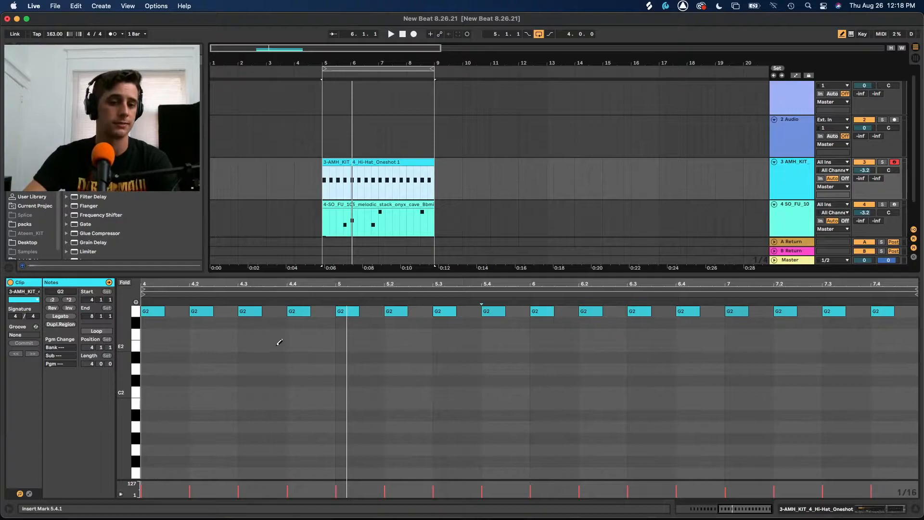
pyautogui.scroll(3, 279, 341)
pyautogui.moveTo(290, 355); pyautogui.dragTo(343, 355)
pyautogui.press('space')
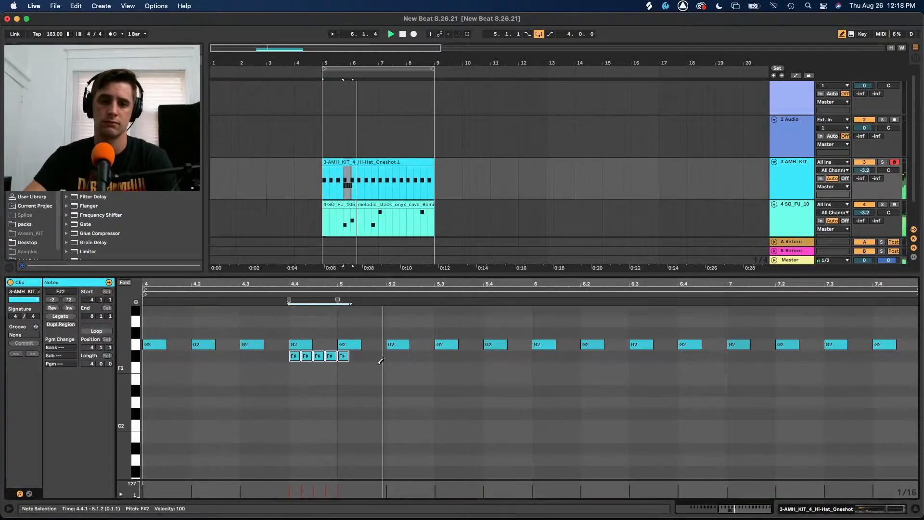
# - Try the drawn hi-hat roll at the lower pitch F2 during playback
pyautogui.press('Down')
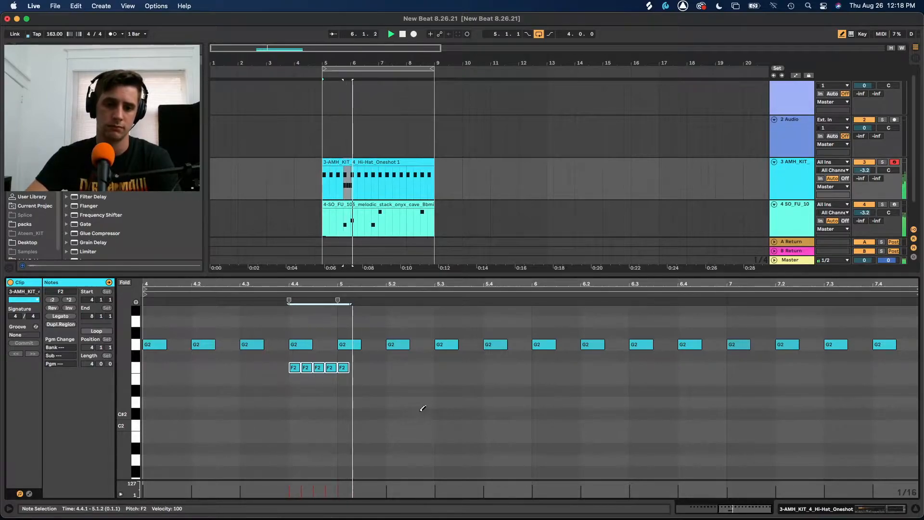
pyautogui.press('Down')
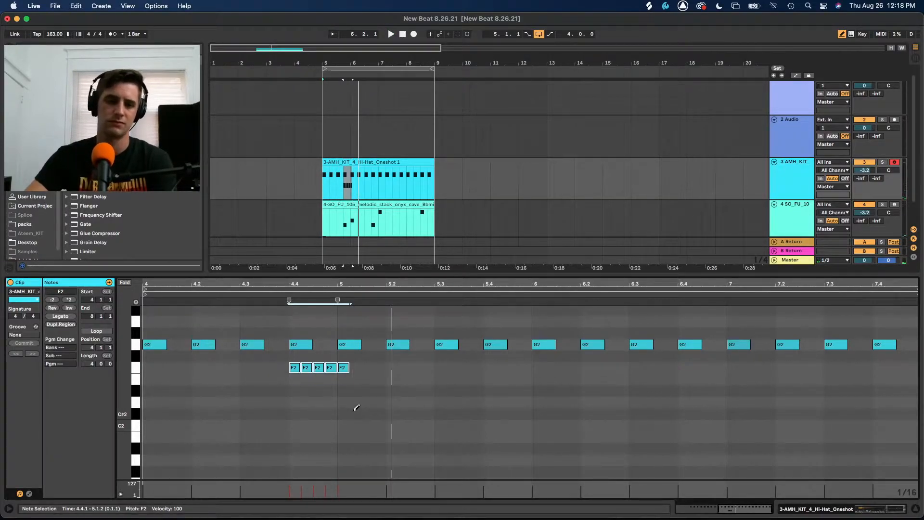
pyautogui.press('Up')
pyautogui.press('Up')
# - Lower the velocity of the five F#2 roll notes to 52 while auditioning the loop
pyautogui.press('b')
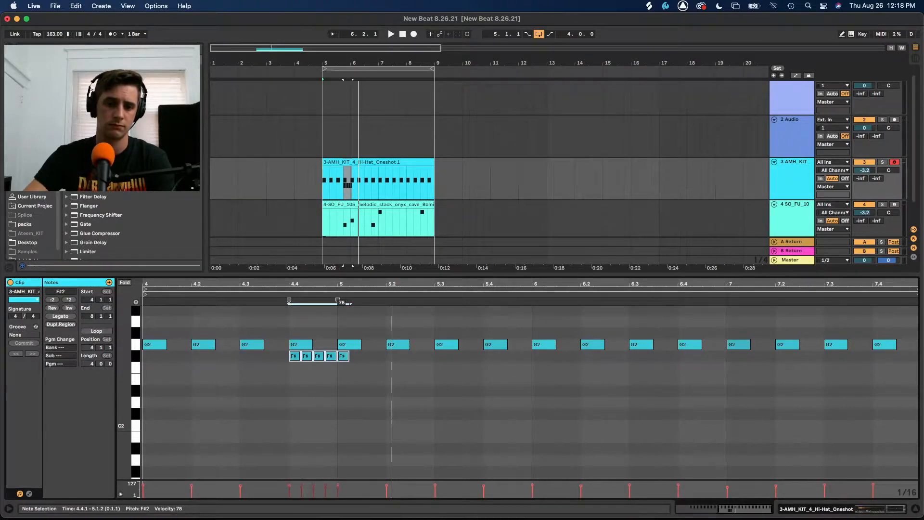
pyautogui.press('space')
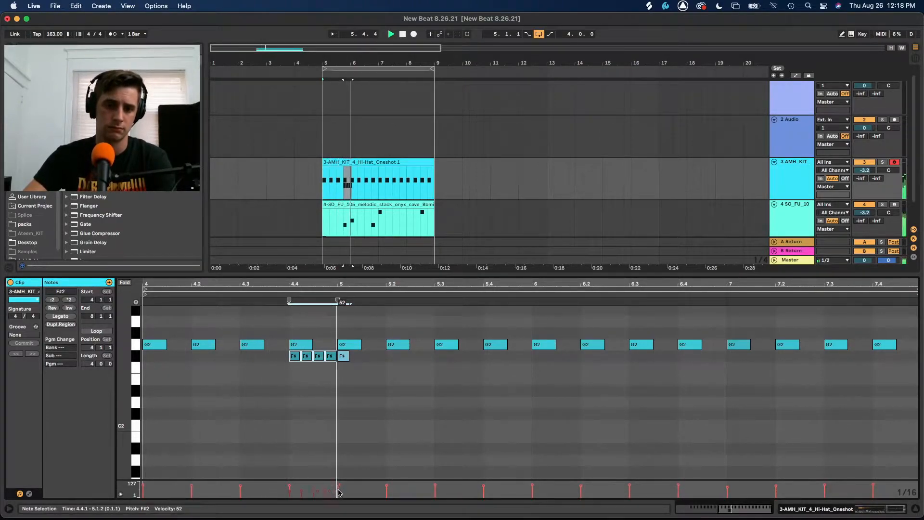
pyautogui.press('b')
pyautogui.press('space')
# - Draw five 1/32 F2 notes from 7.3 and one more at 7.4 in the hi-hat clip, with a velocity of 59
pyautogui.scroll(-3, 500, 420)
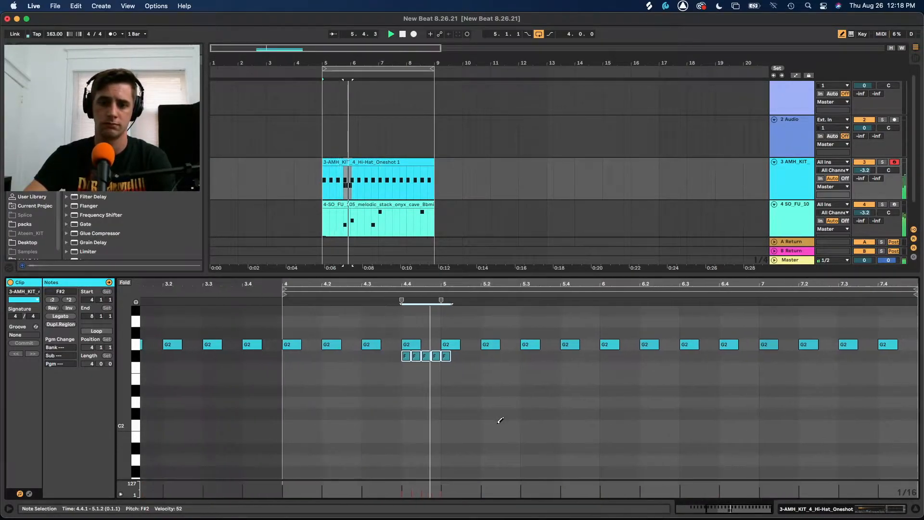
pyautogui.scroll(3, 500, 420)
pyautogui.hscroll(3, 557, 427)
pyautogui.scroll(-1, 557, 427)
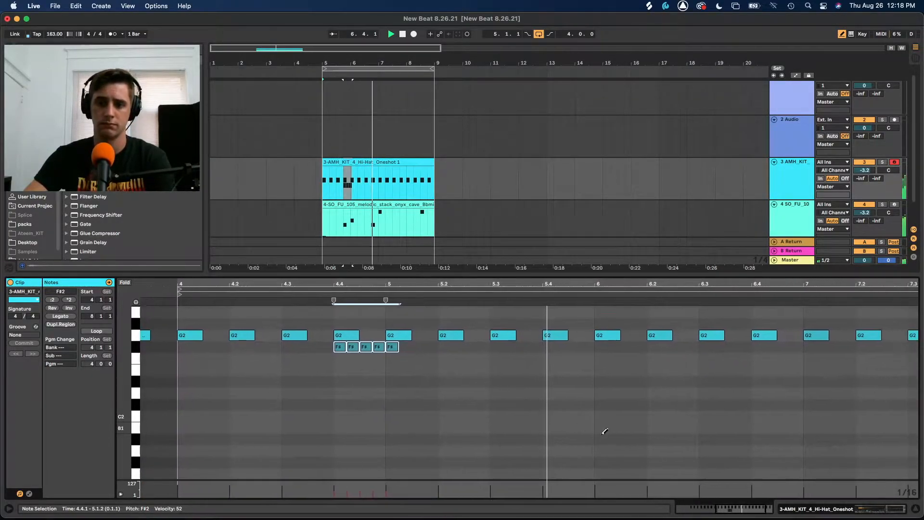
pyautogui.hscroll(3, 596, 430)
pyautogui.scroll(-1, 596, 430)
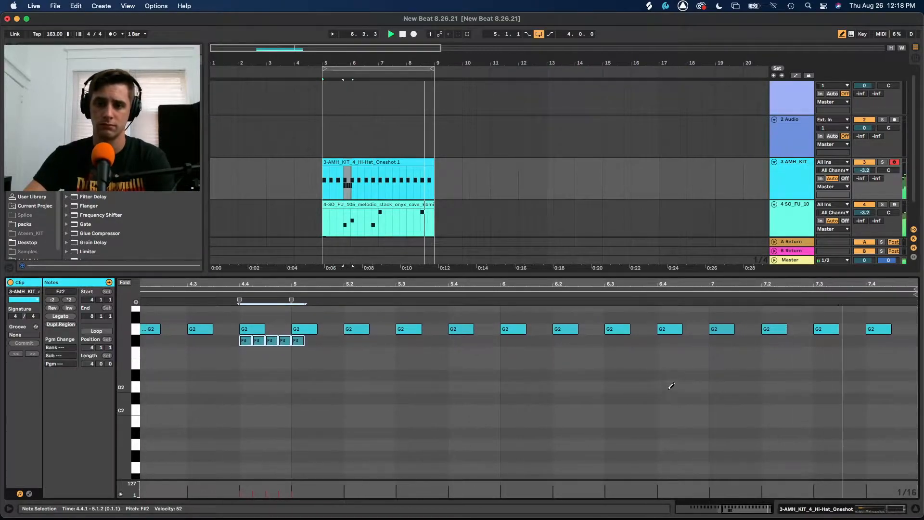
pyautogui.scroll(2, 815, 350)
pyautogui.moveTo(815, 349); pyautogui.dragTo(852, 349)
pyautogui.click(856, 349)
pyautogui.click(893, 349)
pyautogui.press('space')
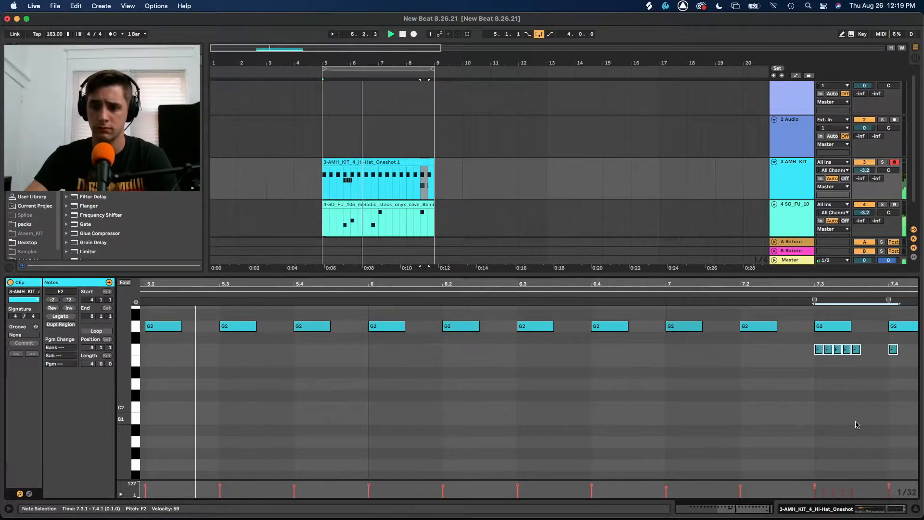
# - Draw another 1/32 F2 note half a beat after 7.4 and clear the note selection
pyautogui.press('b')
pyautogui.hscroll(2, 856, 411)
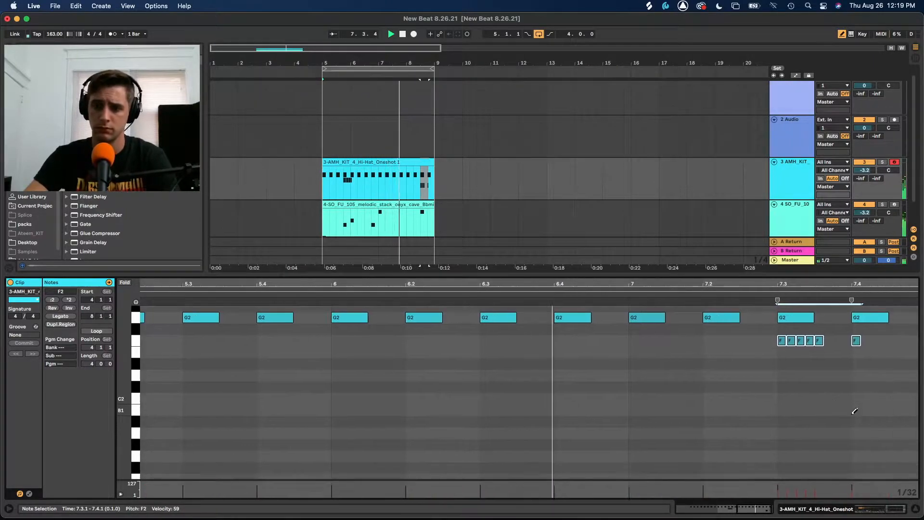
pyautogui.click(889, 343)
pyautogui.press('b')
pyautogui.click(709, 385)
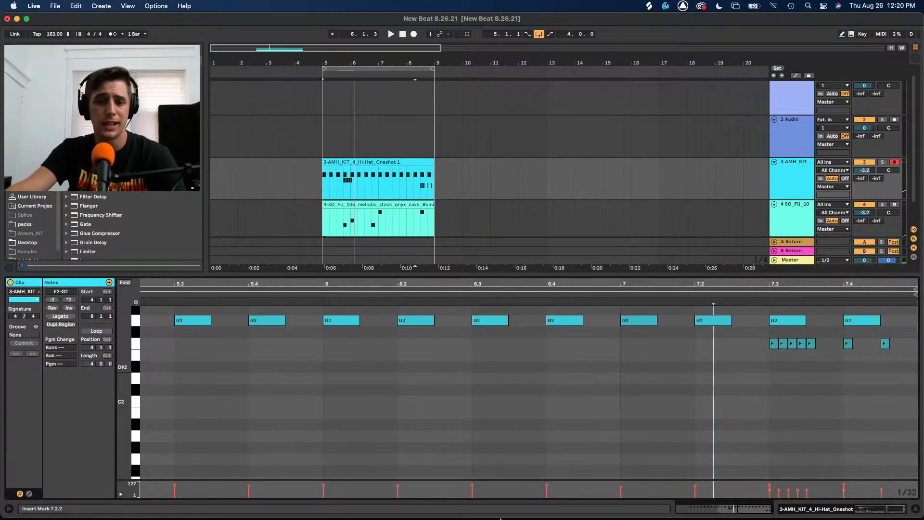
# - Browse the sample packs for the THE_COOL_KIDS_hihat_open sample and place it at bar 5 on the second audio track
pyautogui.moveTo(373, 508)
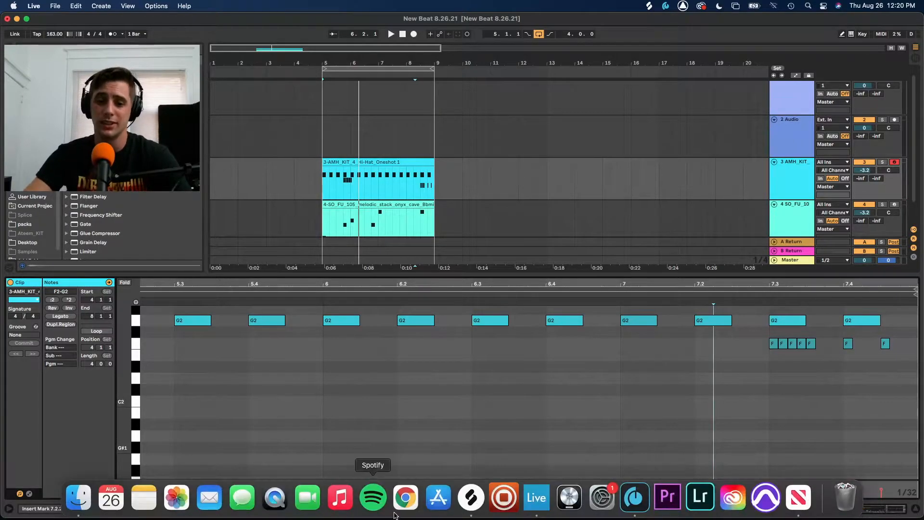
pyautogui.click(470, 497)
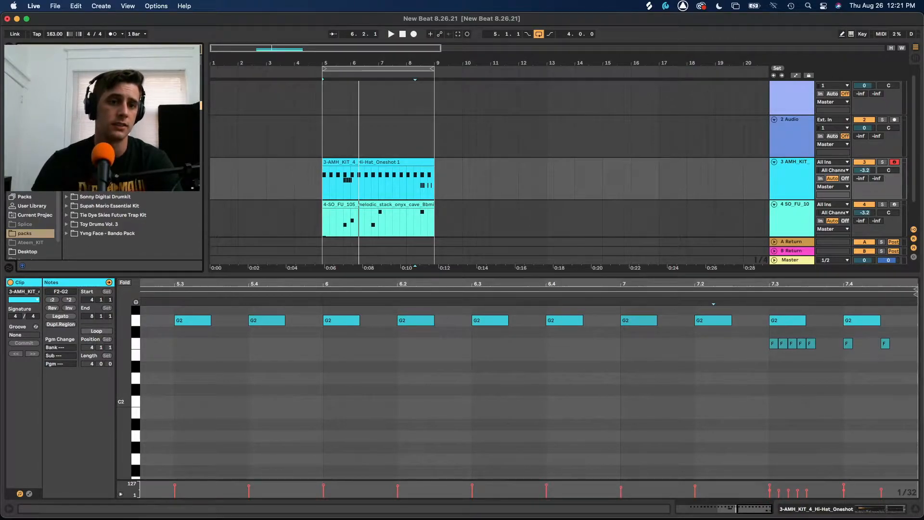
pyautogui.scroll(1, 130, 224)
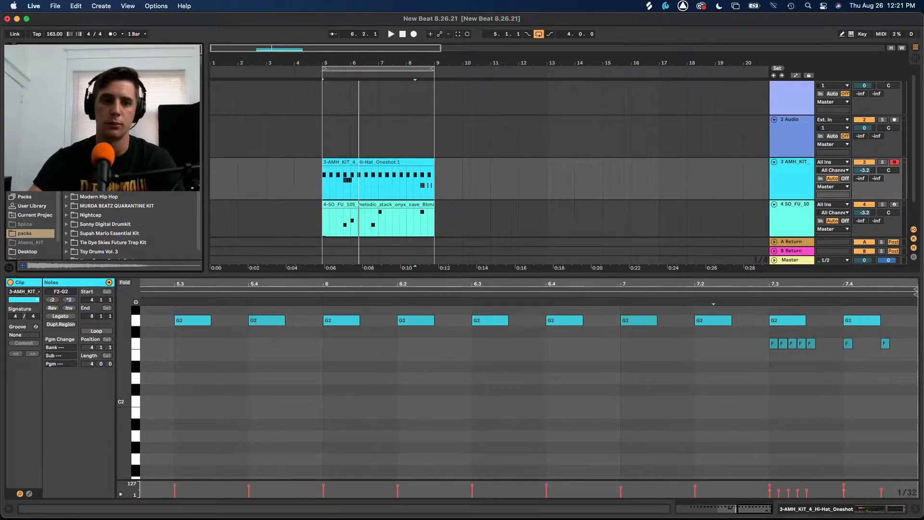
pyautogui.click(325, 134)
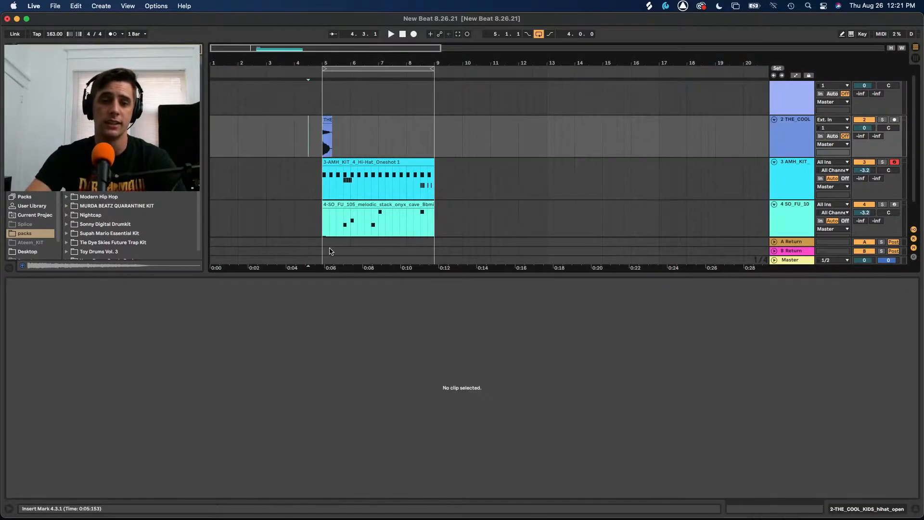
# - Play the loop and lower the open hi-hat track's volume to -19.9 dB
pyautogui.moveTo(345, 299); pyautogui.dragTo(342, 406)
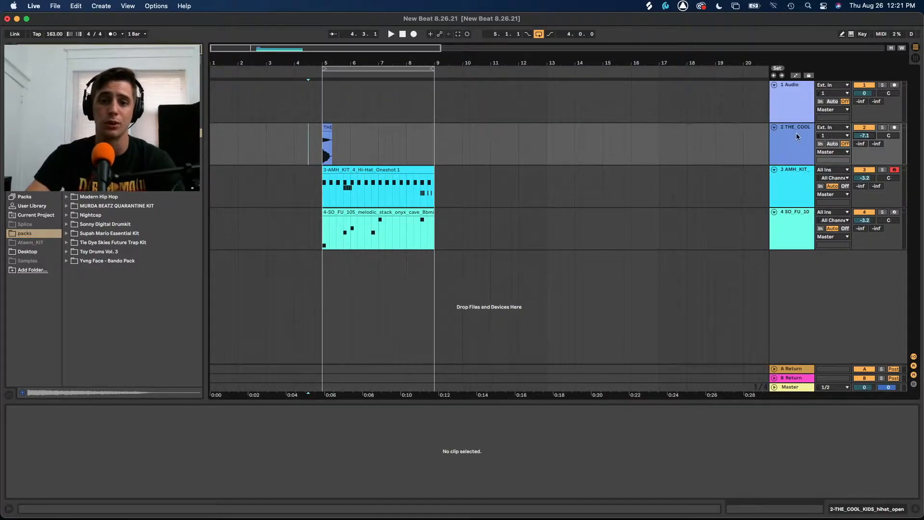
pyautogui.press('space')
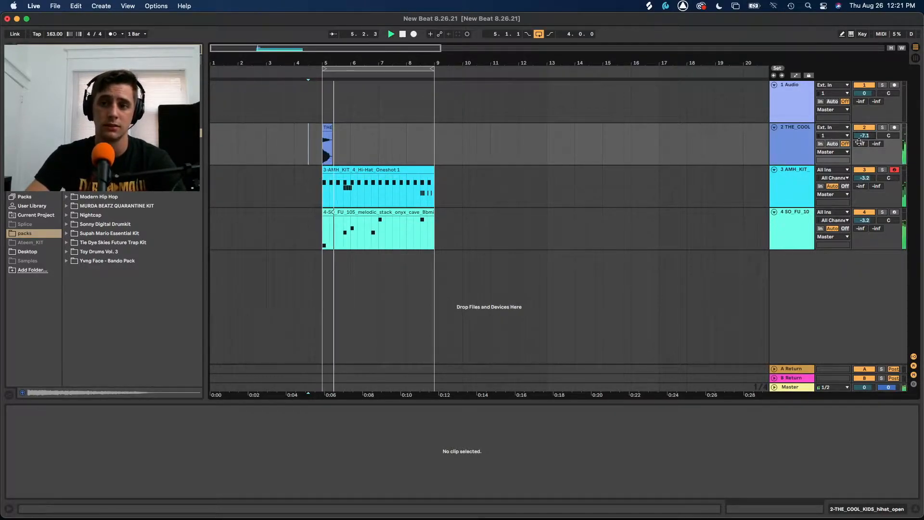
pyautogui.moveTo(865, 138); pyautogui.dragTo(865, 159)
# - Transpose the open hi-hat clip to -5 st and audition it from bar 5
pyautogui.moveTo(364, 145); pyautogui.dragTo(322, 152)
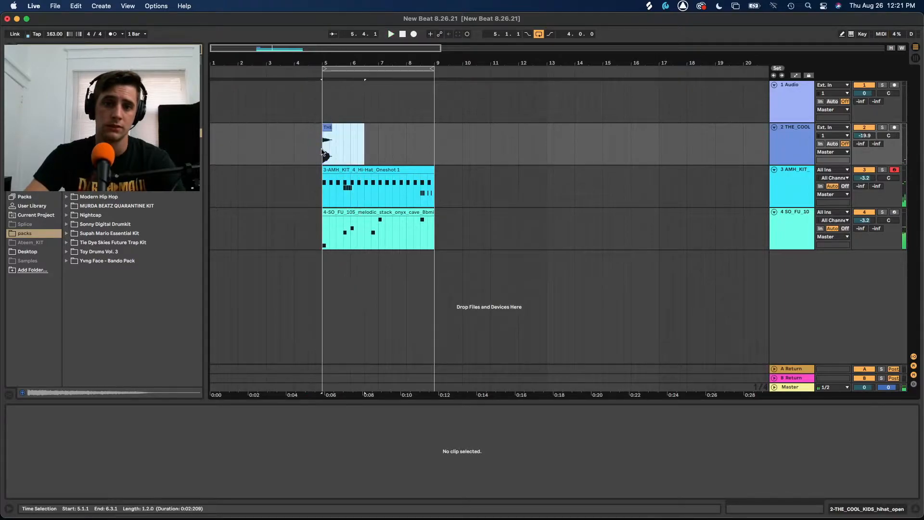
pyautogui.click(325, 128)
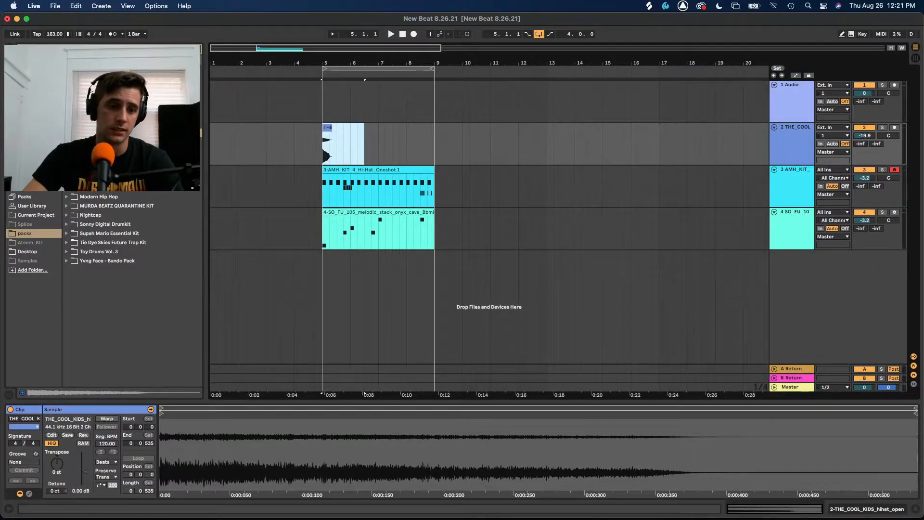
pyautogui.moveTo(57, 461); pyautogui.dragTo(57, 466)
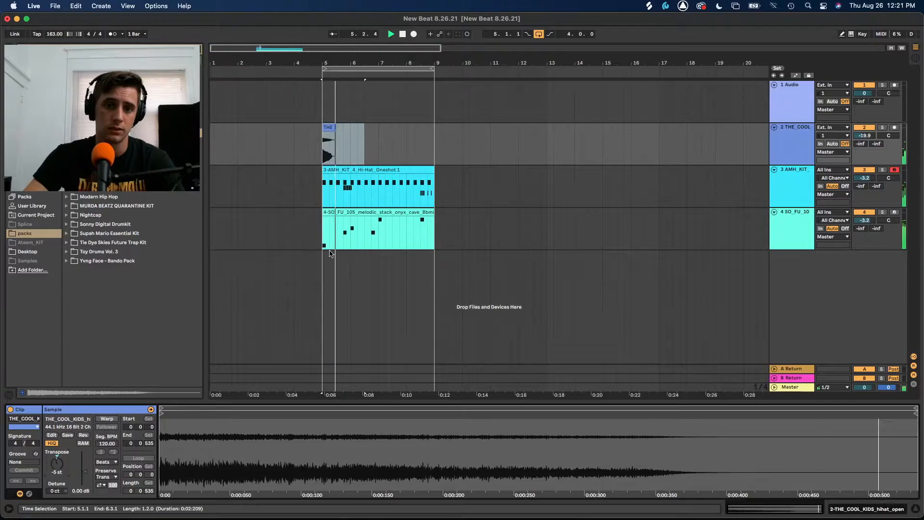
# - Add an Auto Filter with a 3.75 kHz low-pass cutoff to the open hi-hat track and set the track volume to -17.8 dB
pyautogui.click(378, 154)
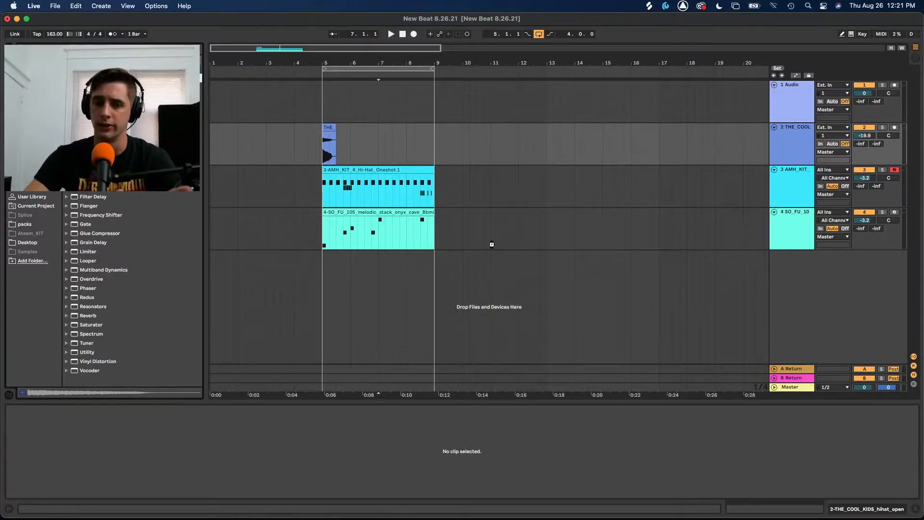
pyautogui.moveTo(127, 461); pyautogui.dragTo(111, 466)
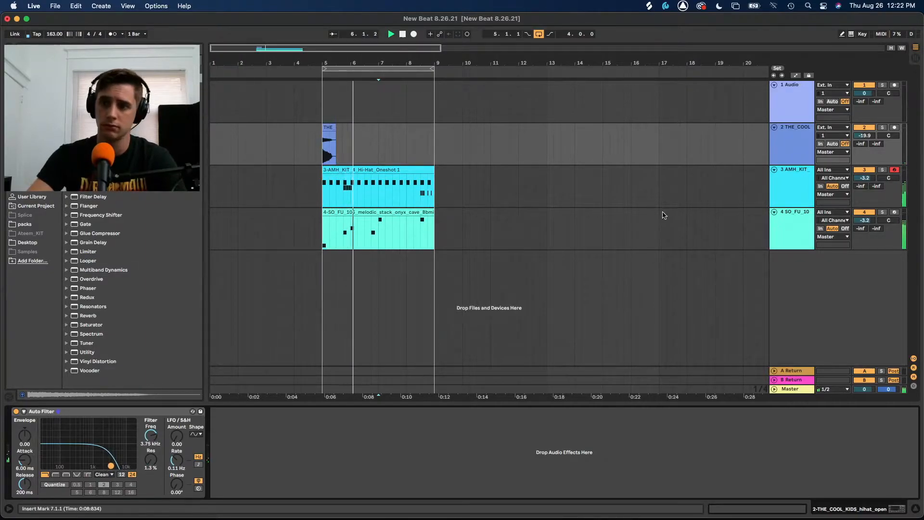
pyautogui.moveTo(865, 135); pyautogui.dragTo(865, 133)
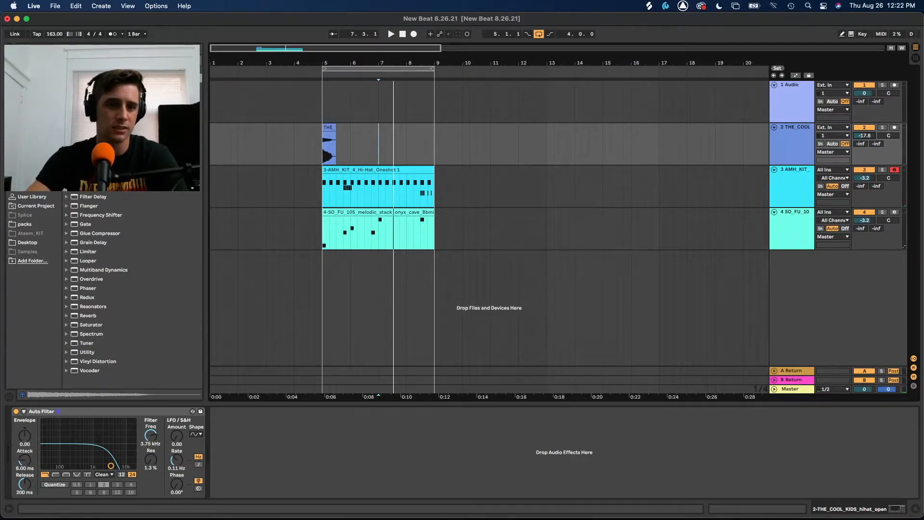
# - Add a Delay after the Auto Filter on the open hi-hat track and set its linked synced time to 6 during playback
pyautogui.click(260, 430)
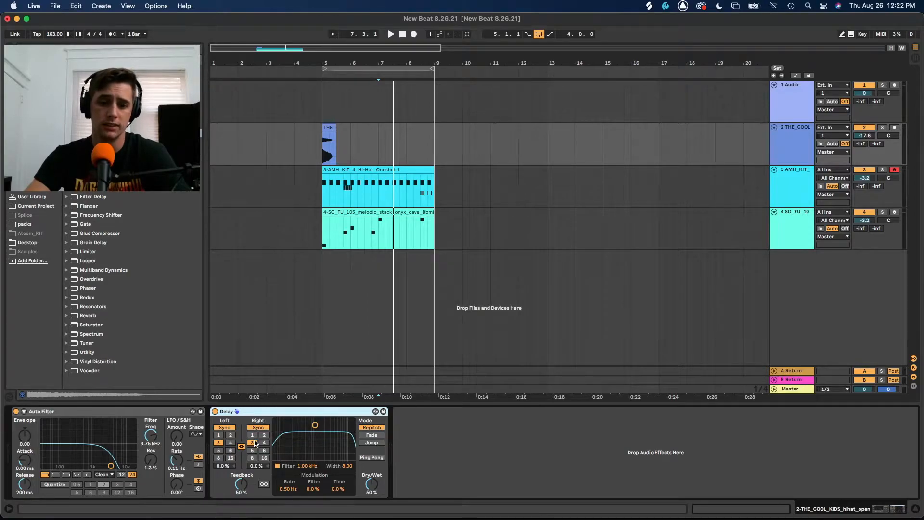
pyautogui.press('space')
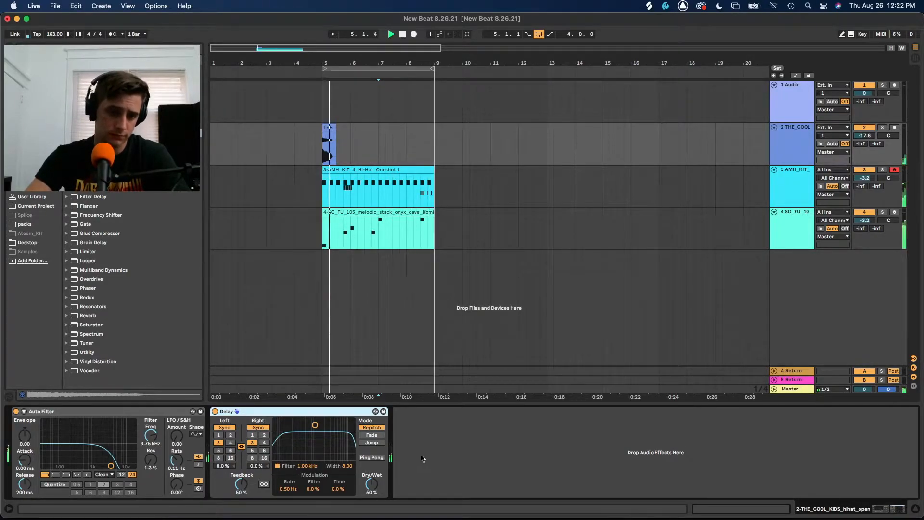
pyautogui.click(230, 450)
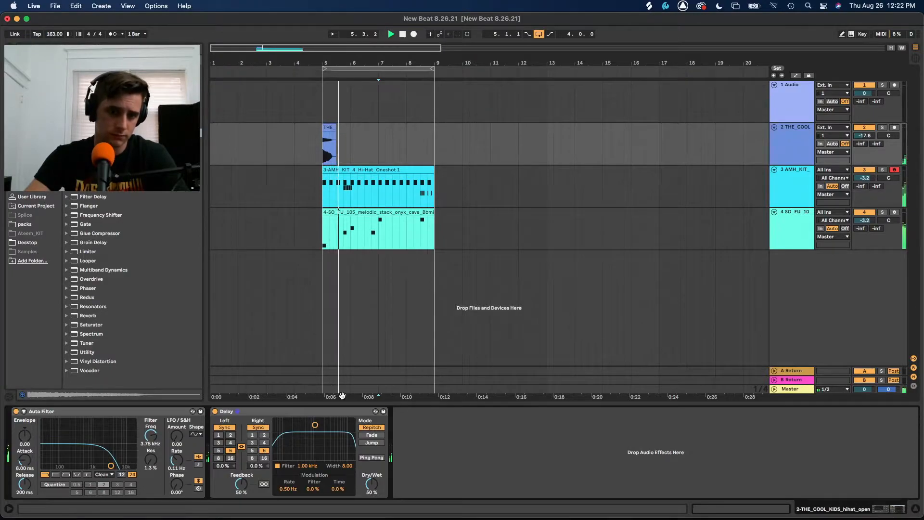
# - Set the Delay to 37% feedback and 30% dry/wet with Ping Pong on, and raise the open hi-hat track volume to -14.9 dB
pyautogui.moveTo(241, 485); pyautogui.dragTo(242, 493)
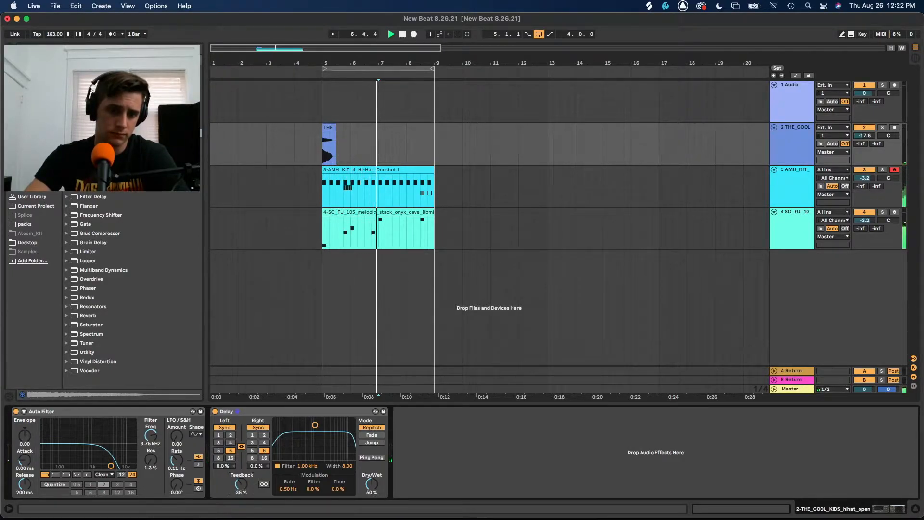
pyautogui.moveTo(372, 484); pyautogui.dragTo(371, 488)
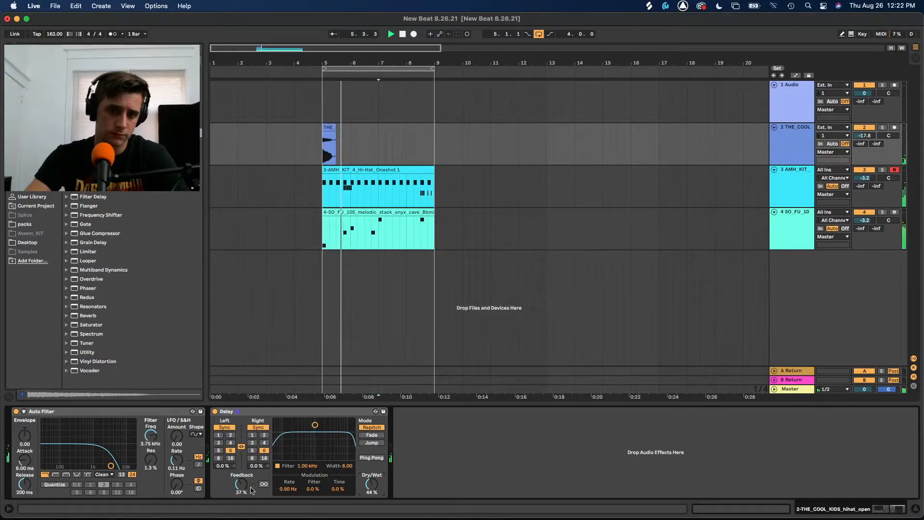
pyautogui.moveTo(370, 486); pyautogui.dragTo(370, 493)
pyautogui.click(367, 459)
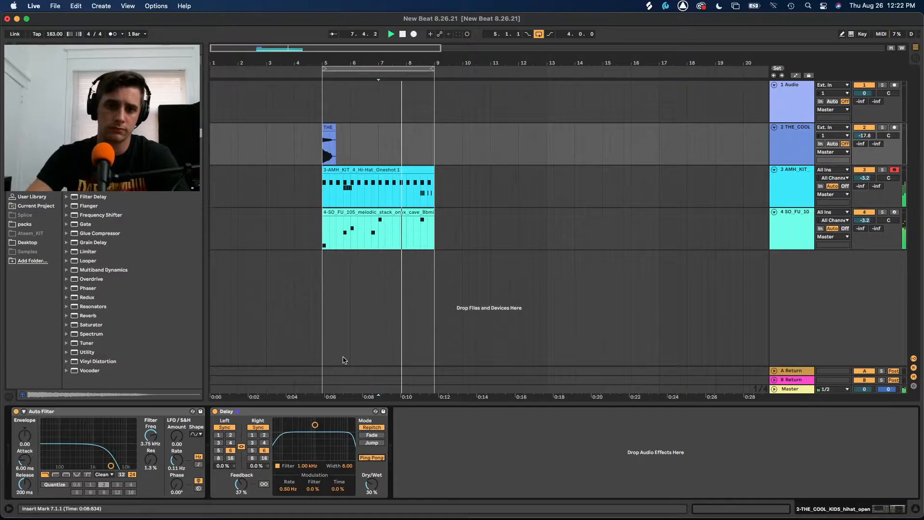
pyautogui.moveTo(865, 136)
pyautogui.mouseDown()
pyautogui.moveTo(865, 128)
pyautogui.moveTo(871, 139)
pyautogui.mouseUp()
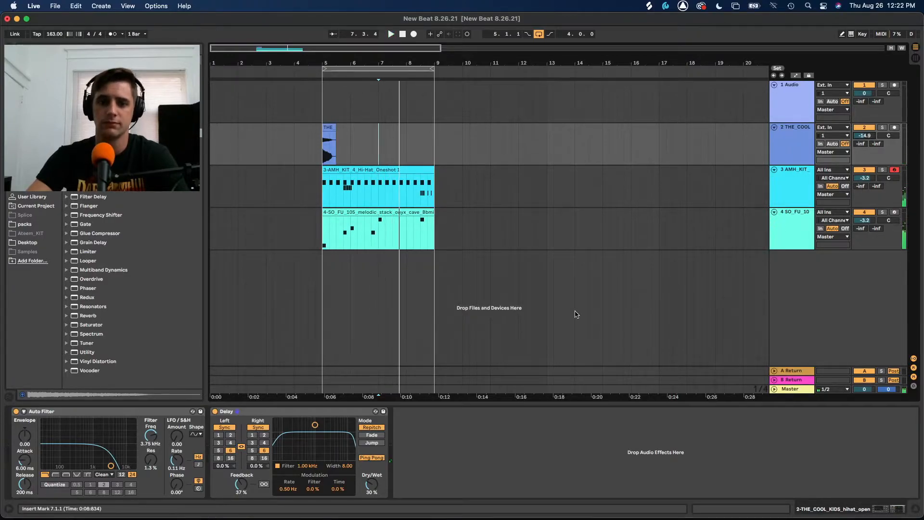
# - Add the Ballad Reverb preset after the Delay on the open hi-hat track and set its dry/wet to 34% while auditioning
pyautogui.click(393, 236)
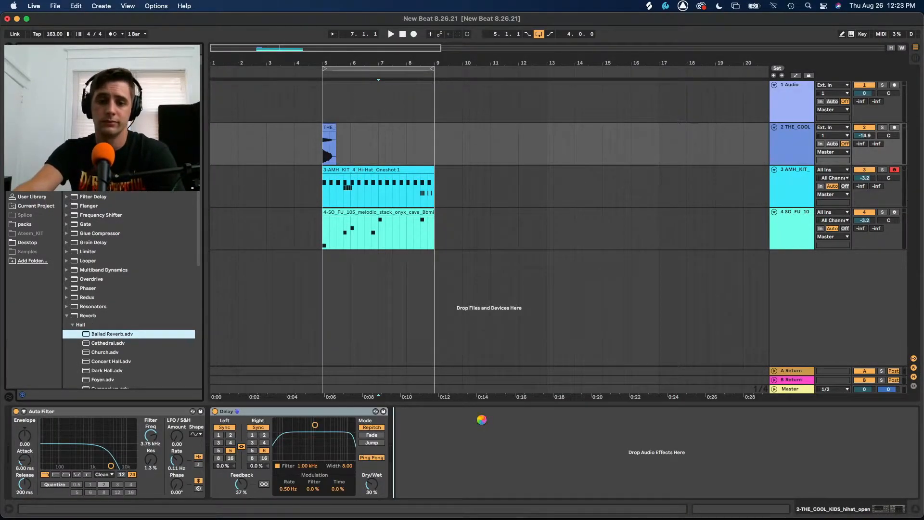
pyautogui.press('space')
pyautogui.click(324, 178)
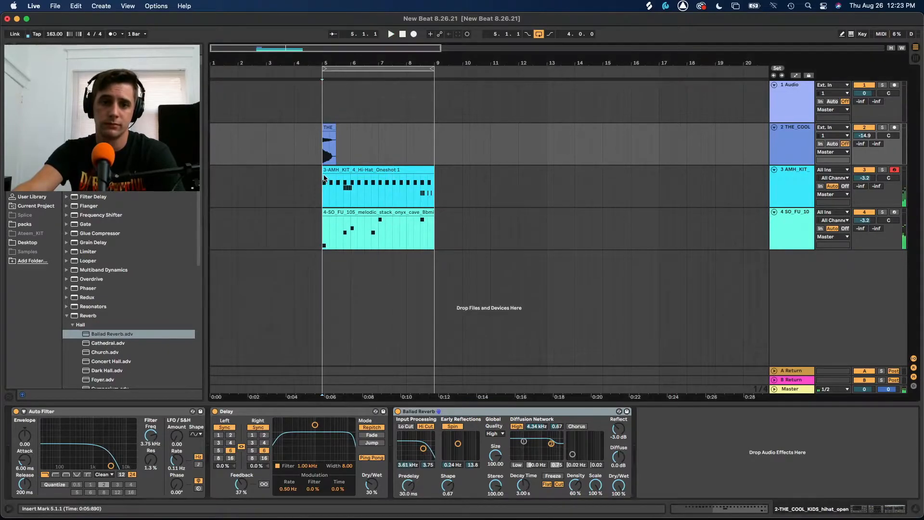
pyautogui.press('space')
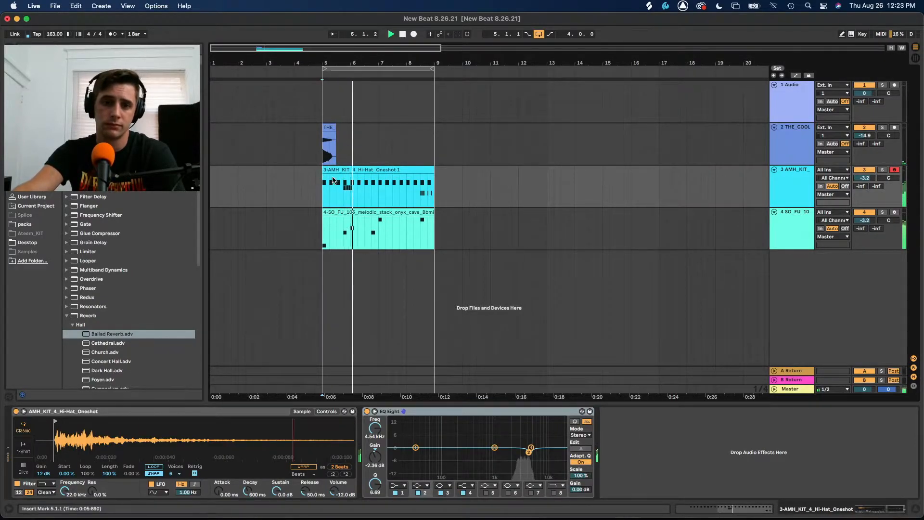
pyautogui.click(357, 145)
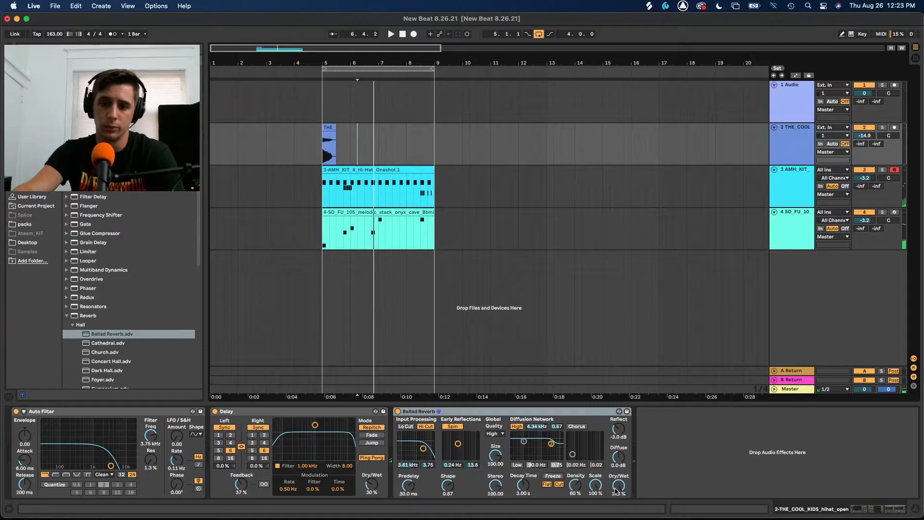
pyautogui.moveTo(616, 491); pyautogui.dragTo(615, 515)
pyautogui.press('space')
pyautogui.press('space')
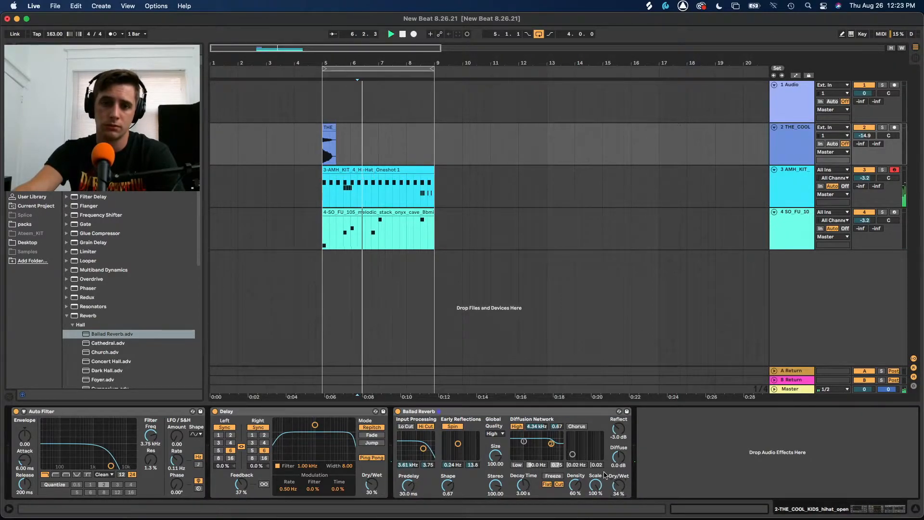
# - Play the loop from bar 5 and set the open hi-hat track's volume to -15.7 dB
pyautogui.click(322, 185)
pyautogui.press('space')
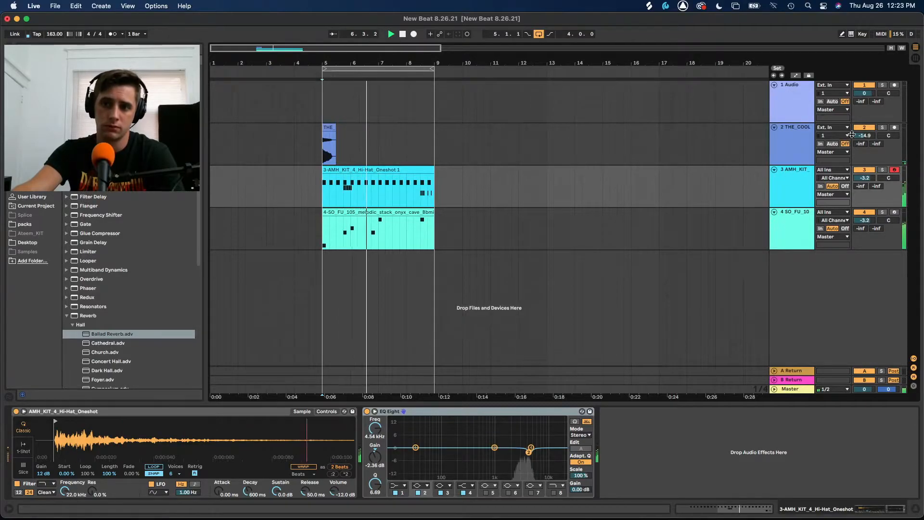
pyautogui.moveTo(865, 135); pyautogui.dragTo(864, 139)
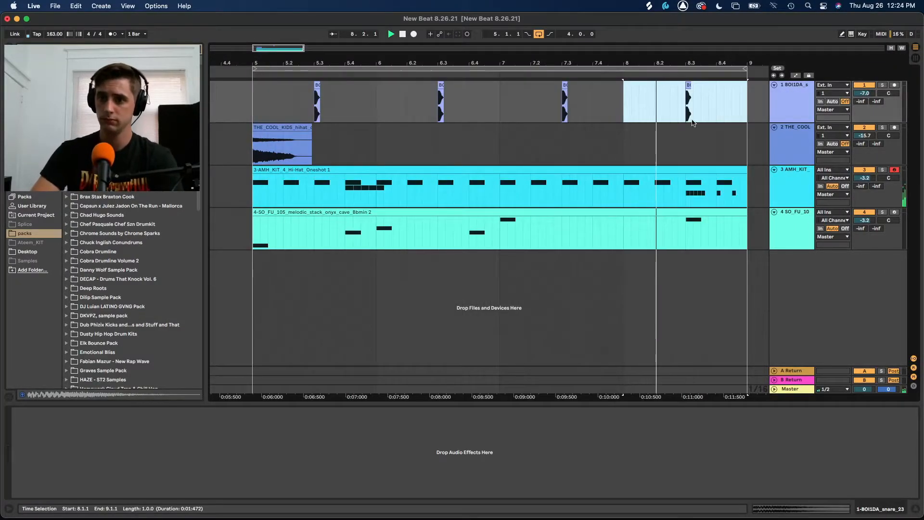
# - Lower the snare track's volume to -11.0 dB during playback and view the melody track's devices
pyautogui.moveTo(862, 98); pyautogui.dragTo(862, 116)
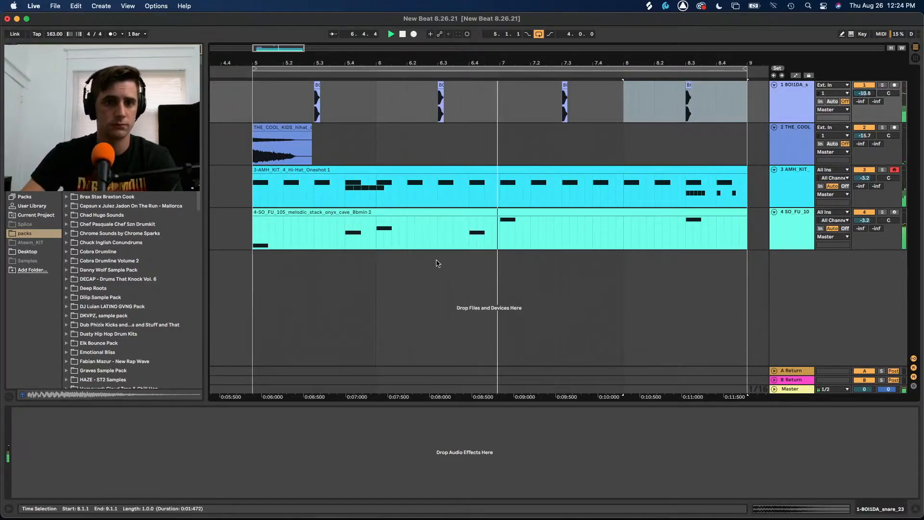
pyautogui.moveTo(864, 93); pyautogui.dragTo(864, 95)
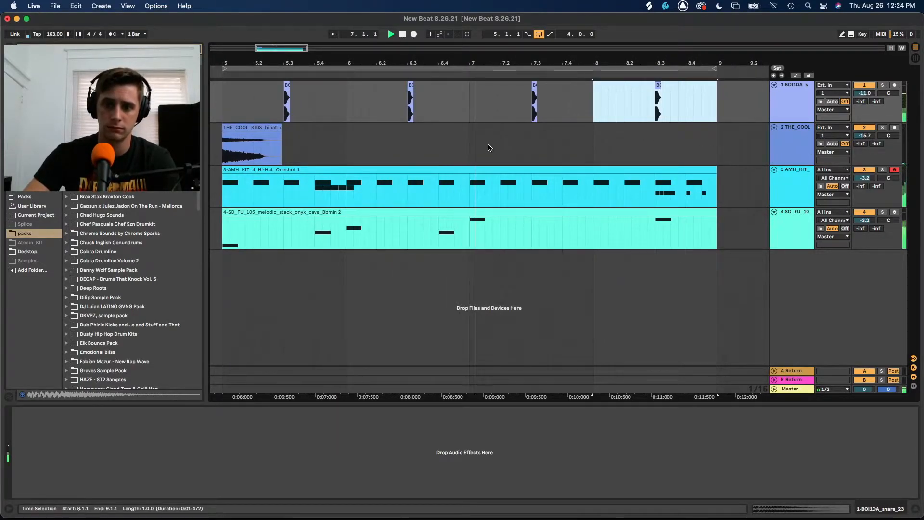
pyautogui.scroll(-2, 489, 148)
pyautogui.click(799, 229)
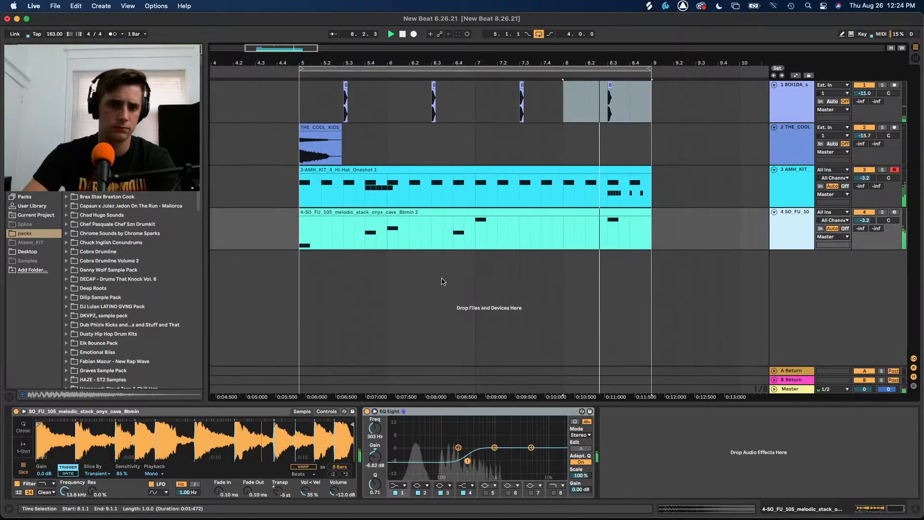
pyautogui.click(443, 282)
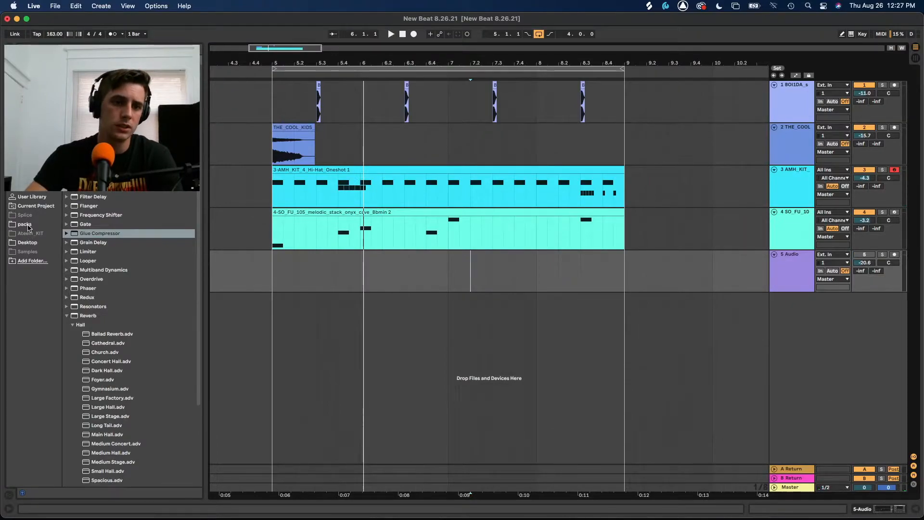
# - Search the packs folder for "perc" samples
pyautogui.click(25, 224)
pyautogui.press('super+f')
pyautogui.write('perc')
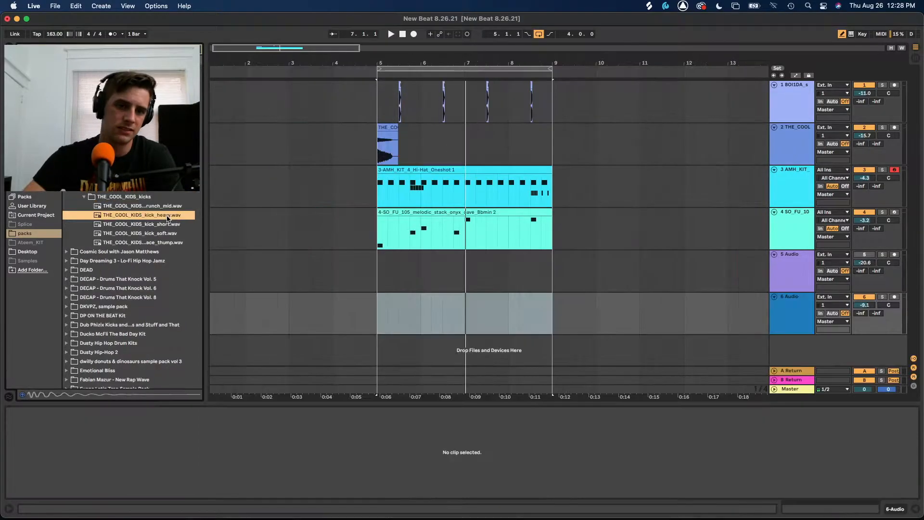
# - Place the THE_COOL_KIDS_kick_crunch_mid sample on the sixth track at bar 5 with copies at 6.1 and 6.2, and audition the loop
pyautogui.click(155, 207)
pyautogui.moveTo(383, 278); pyautogui.dragTo(385, 305)
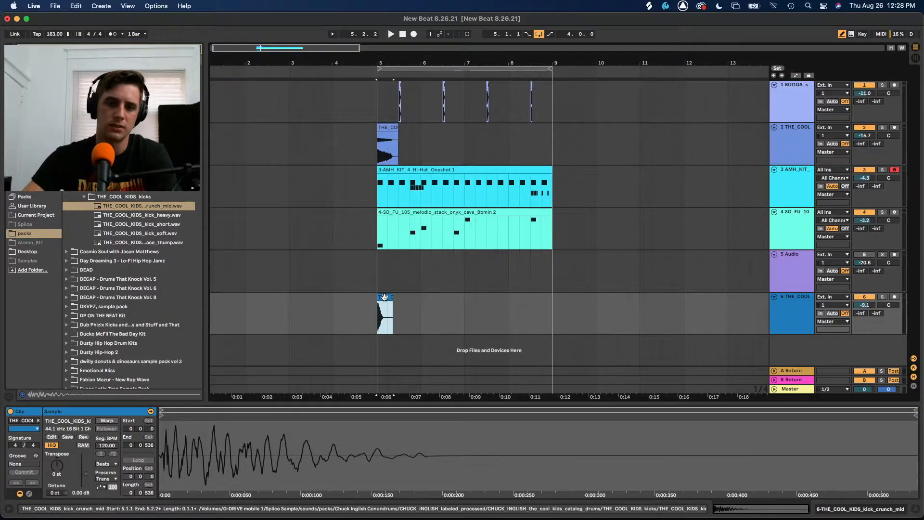
pyautogui.click(426, 310)
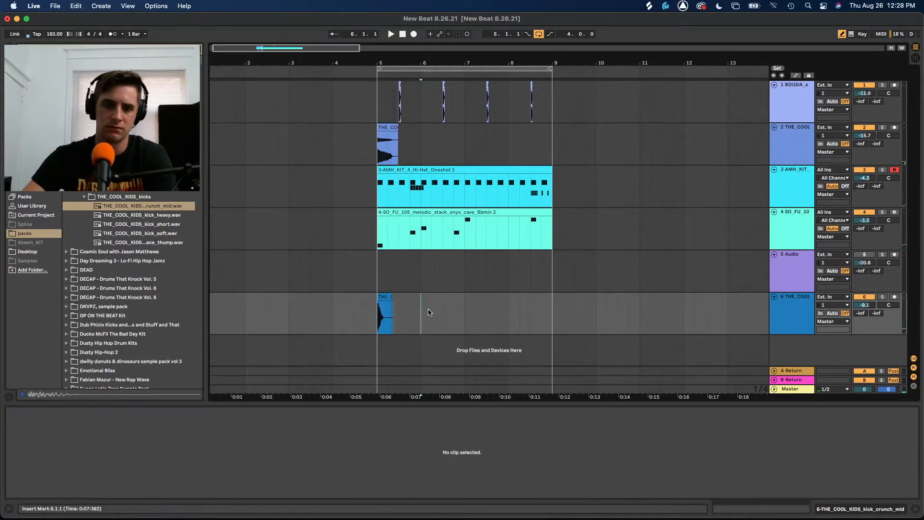
pyautogui.press('super+v')
pyautogui.click(431, 311)
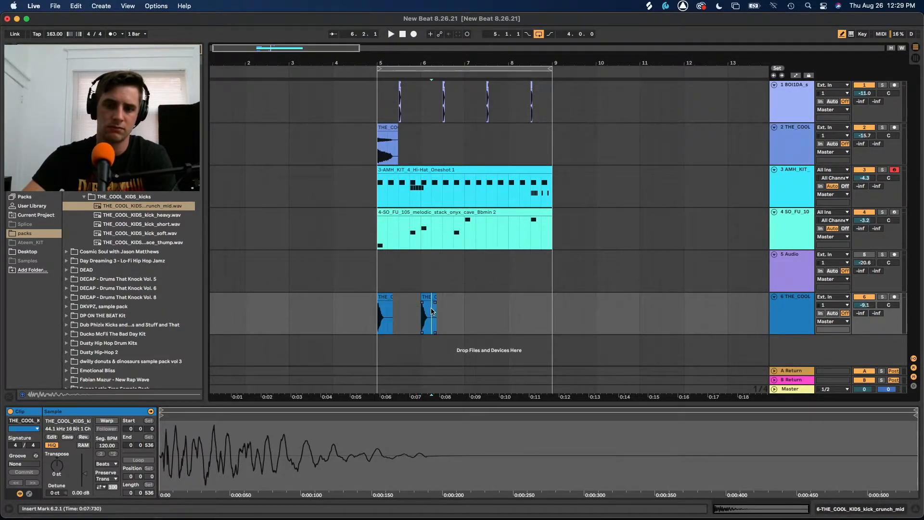
pyautogui.press('super+v')
pyautogui.click(376, 312)
pyautogui.press('space')
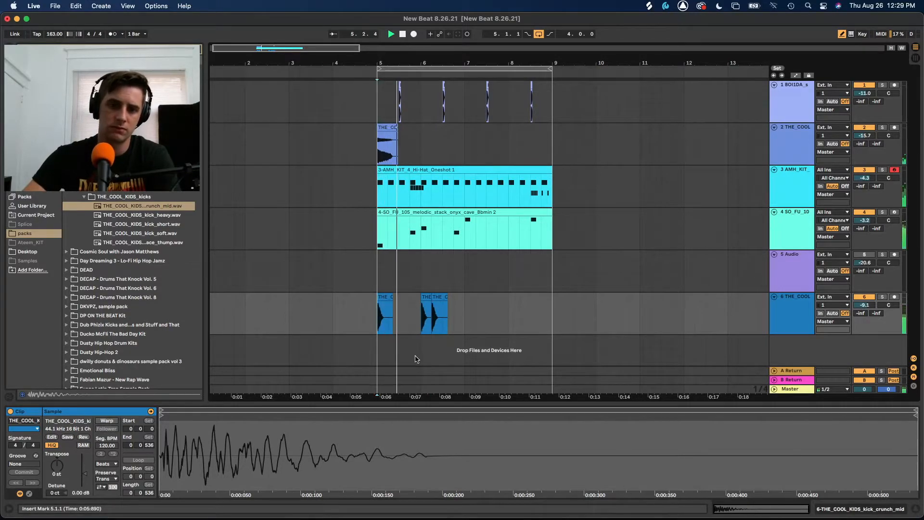
# - Duplicate the two-bar crunch kick pattern from bars 5–6 into bars 7–8 and play the loop
pyautogui.press('space')
pyautogui.moveTo(465, 320); pyautogui.dragTo(380, 320)
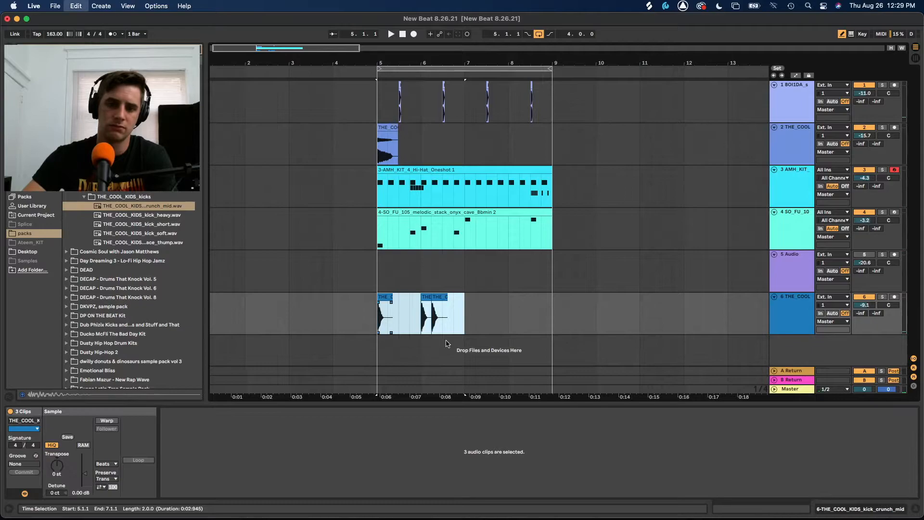
pyautogui.press('space')
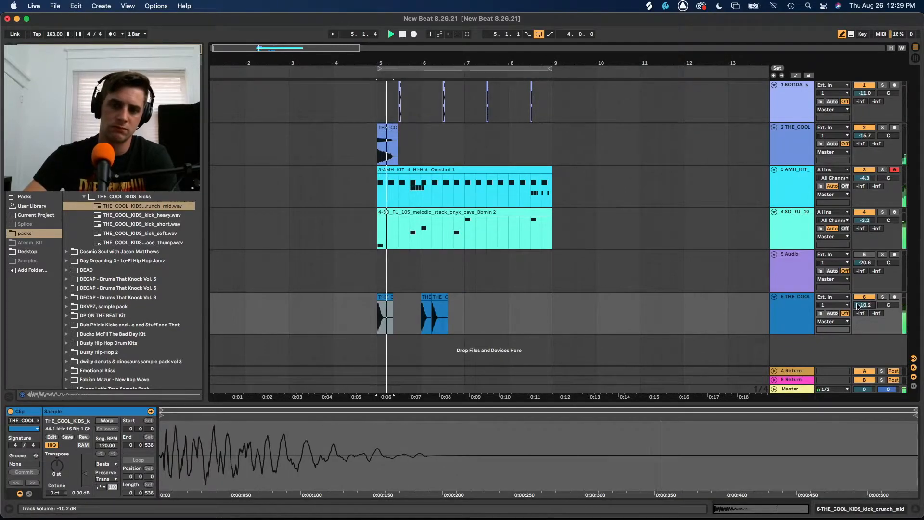
pyautogui.moveTo(465, 317); pyautogui.dragTo(384, 318)
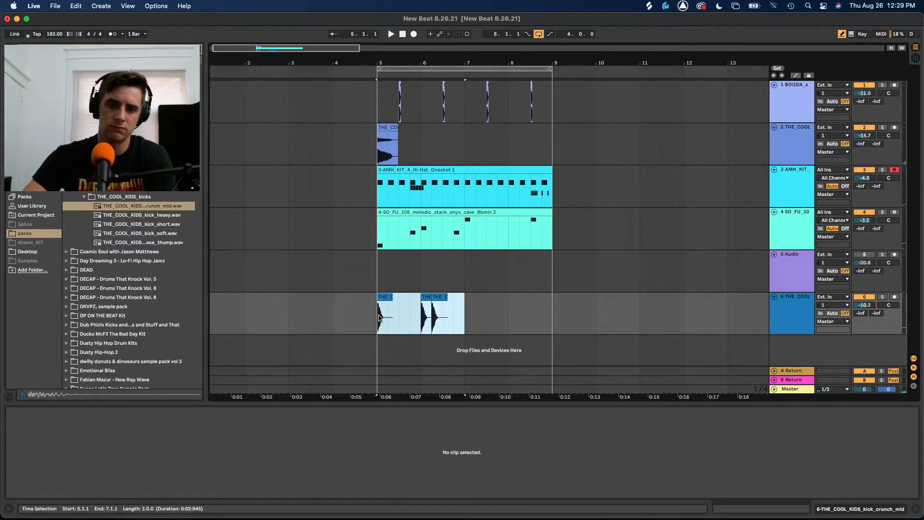
pyautogui.click(379, 317)
pyautogui.press('super+d')
pyautogui.press('space')
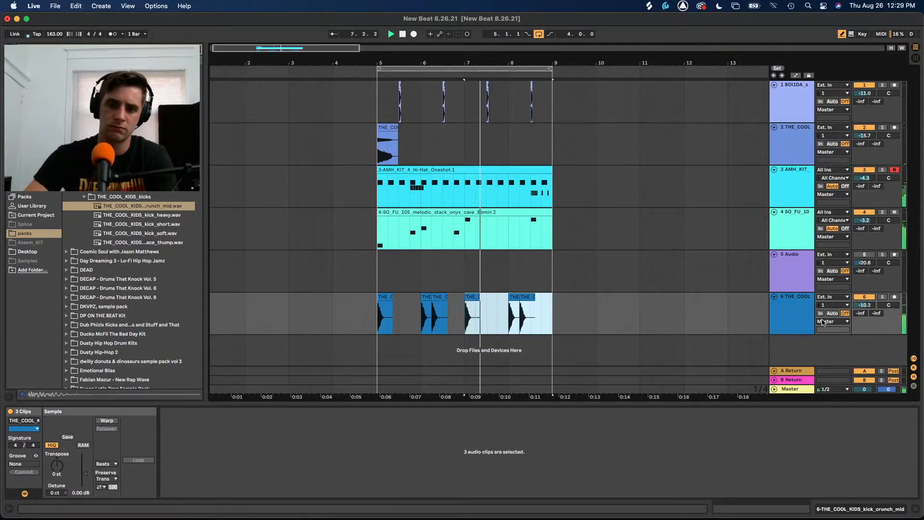
# - Lower the crunch kick track's volume to -12.0 dB during playback, then stop with that track selected
pyautogui.moveTo(864, 305); pyautogui.dragTo(865, 307)
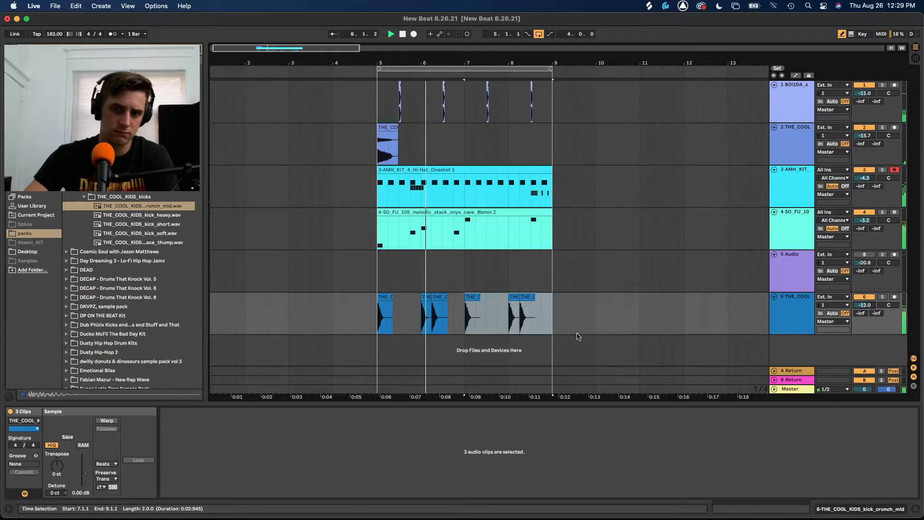
pyautogui.hscroll(1, 581, 331)
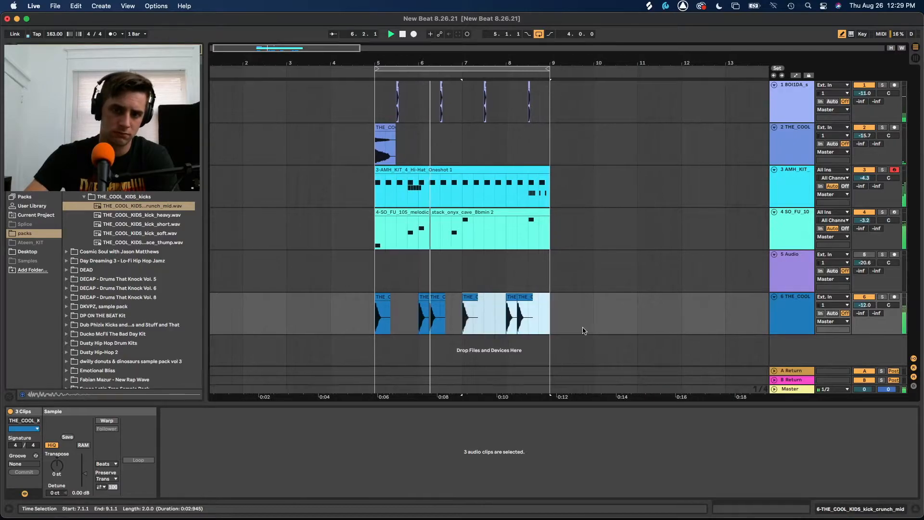
pyautogui.click(795, 320)
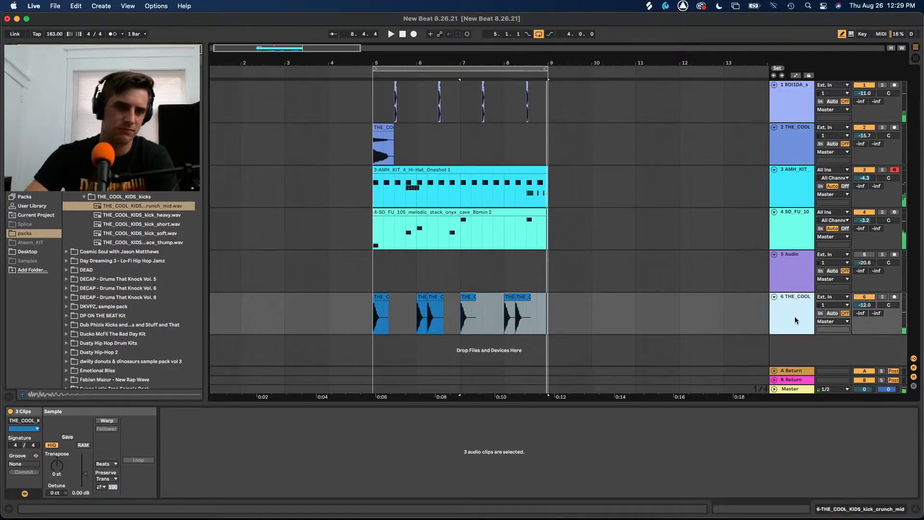
# - Open the DECAP - Drums That Knock Vol. 6 kicks folder and audition DECAP_kick_heavy_weight and DECAP_kick_stern
pyautogui.click(107, 289)
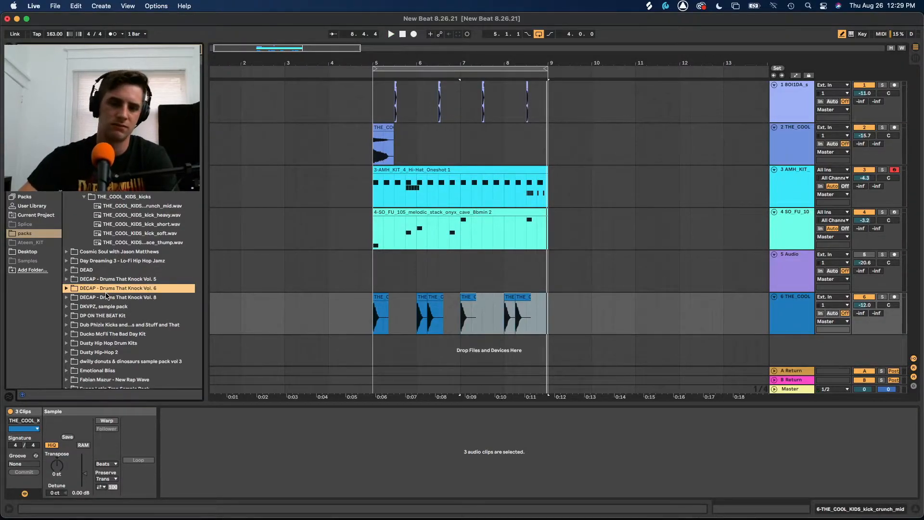
pyautogui.press('Right')
pyautogui.press('Down')
pyautogui.press('Right')
pyautogui.press('Down')
pyautogui.press('Down')
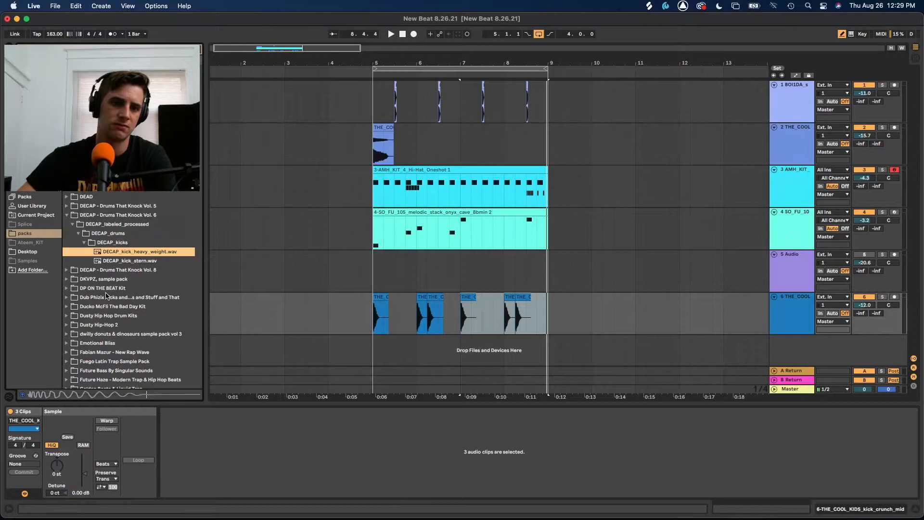
pyautogui.press('Down')
pyautogui.press('Up')
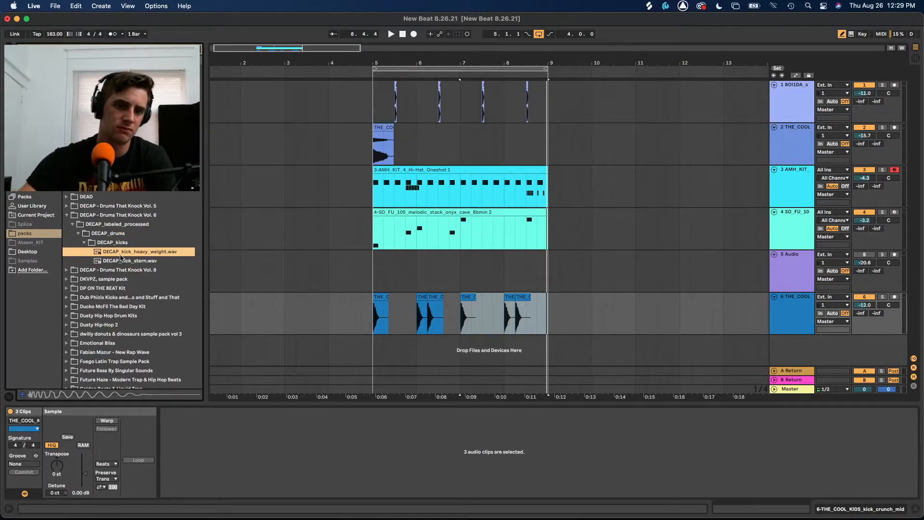
# - Place the DECAP_kick_heavy_weight sample on a new track at bar 5, under the crunch kick
pyautogui.moveTo(347, 343); pyautogui.dragTo(383, 350)
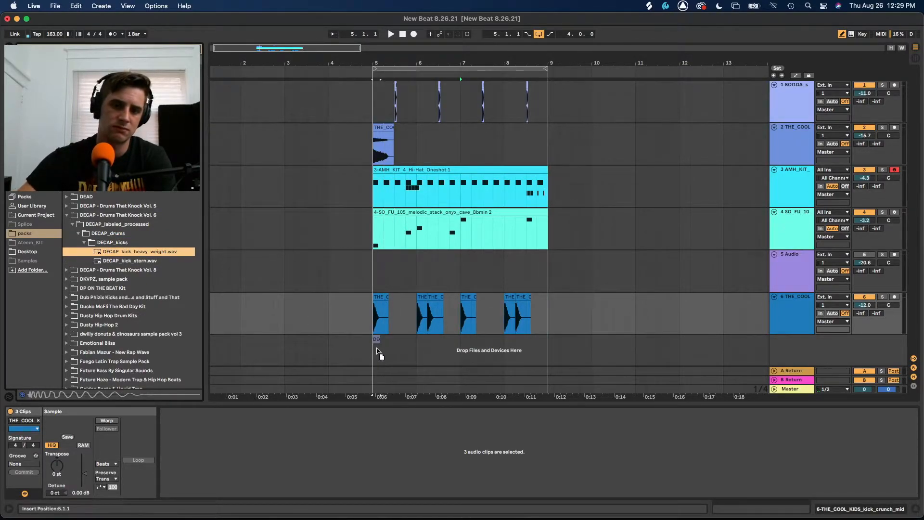
pyautogui.moveTo(361, 335); pyautogui.dragTo(360, 336)
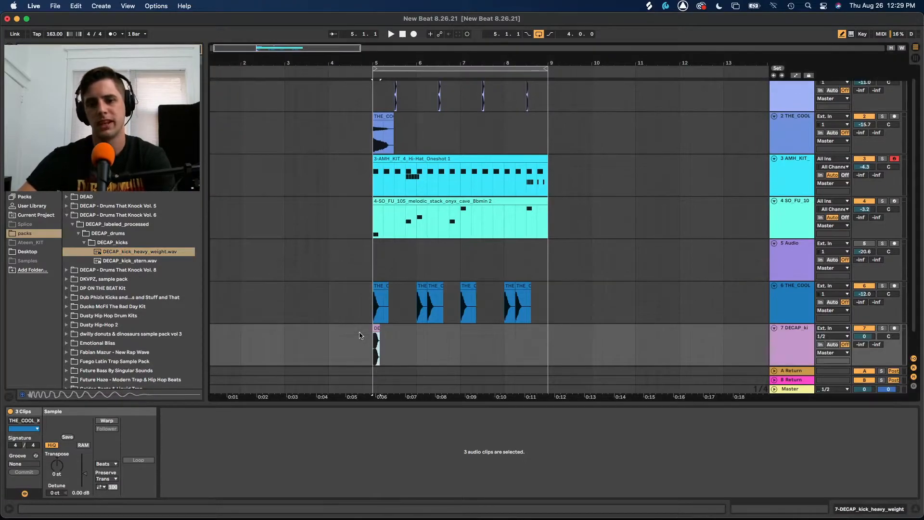
pyautogui.scroll(3, 360, 333)
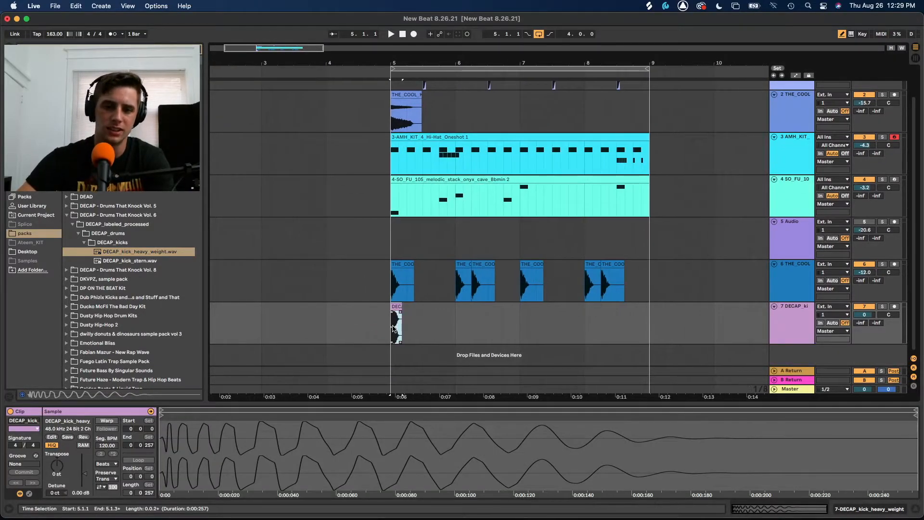
# - Paste copies of the heavy-weight kick at 6.1, 6.2, 7.1, 8.1 and 8.2 to match the crunch kick pattern
pyautogui.click(457, 318)
pyautogui.press('super+v')
pyautogui.click(472, 321)
pyautogui.press('super+v')
pyautogui.click(521, 321)
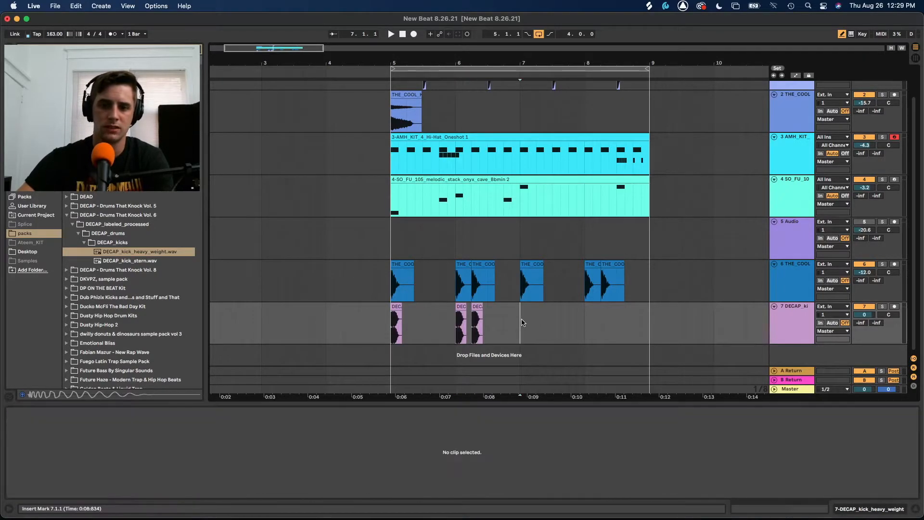
pyautogui.press('super+v')
pyautogui.click(586, 322)
pyautogui.press('super+v')
pyautogui.click(602, 322)
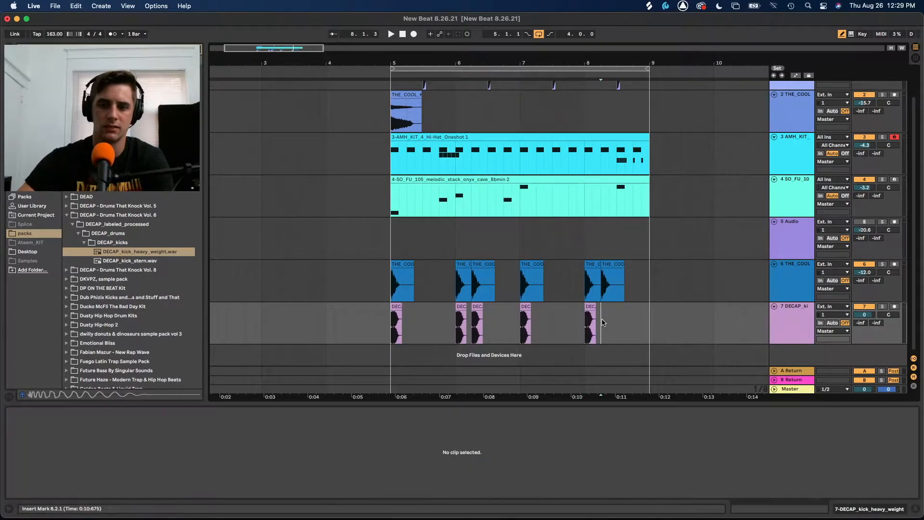
pyautogui.press('super+v')
# - Play the loop with the crunch kick track muted and set the heavy-weight kick track's volume to -13.3 dB
pyautogui.press('space')
pyautogui.moveTo(865, 314); pyautogui.dragTo(864, 328)
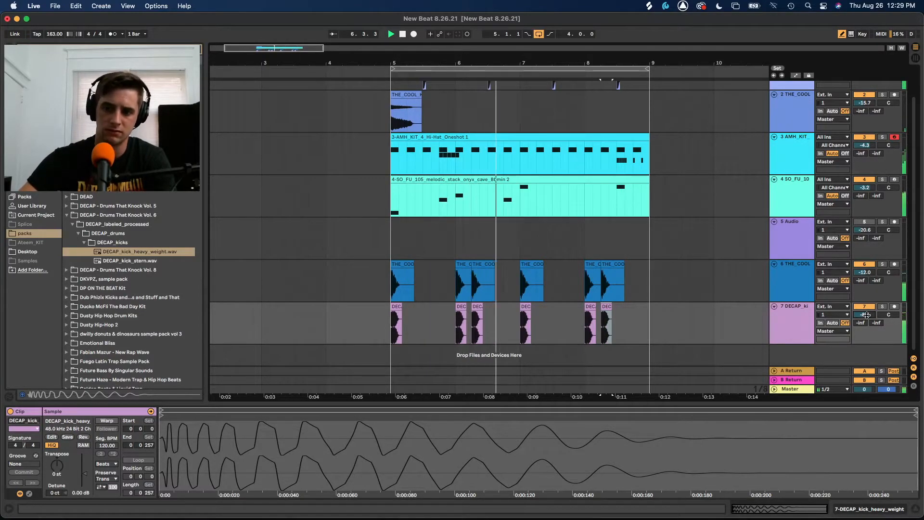
pyautogui.click(864, 265)
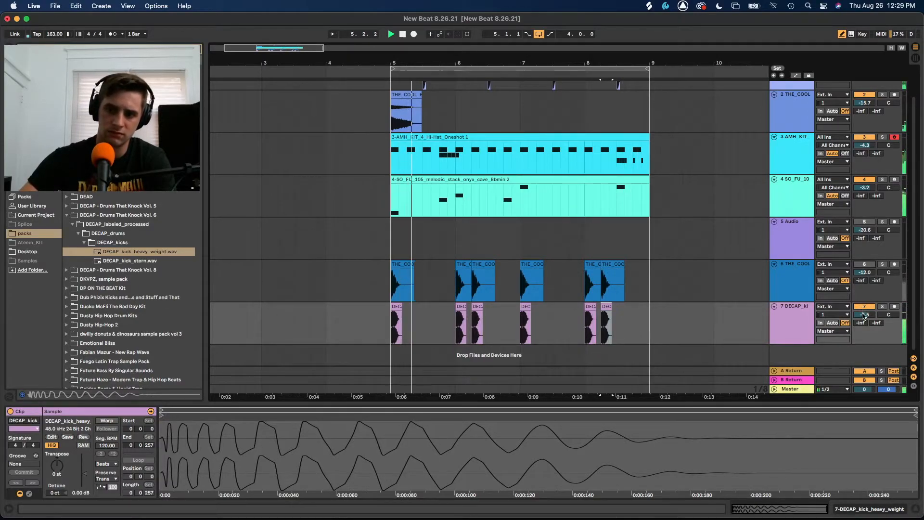
pyautogui.moveTo(863, 316); pyautogui.dragTo(863, 321)
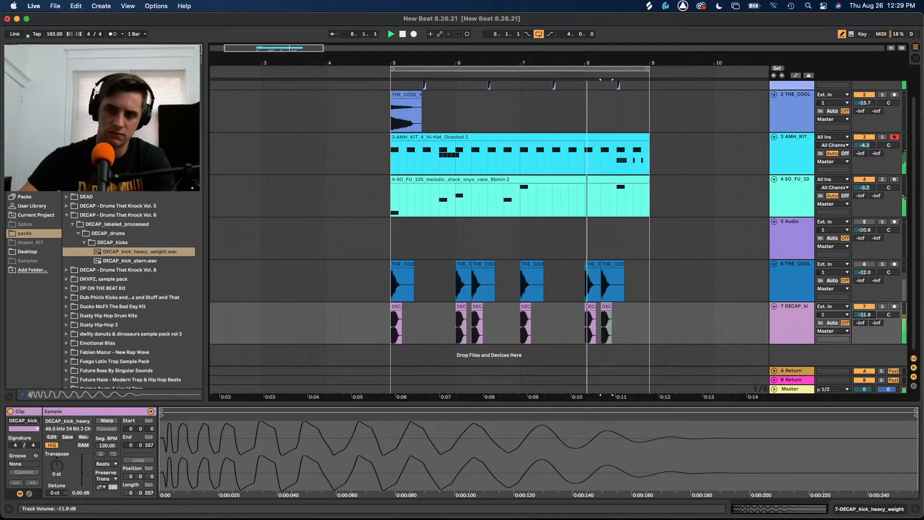
pyautogui.moveTo(863, 323); pyautogui.dragTo(863, 324)
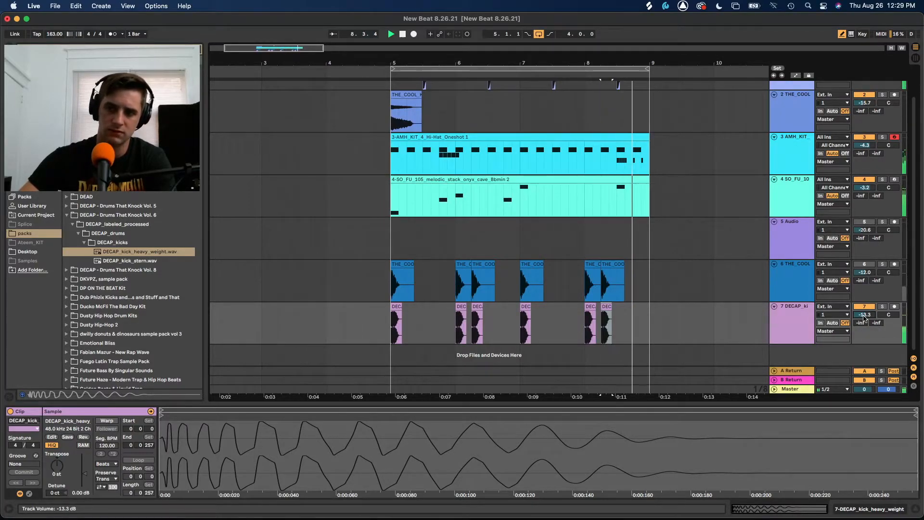
# - Unmute the crunch kick track and lower its volume to -14.6 dB
pyautogui.click(790, 280)
pyautogui.click(869, 264)
pyautogui.moveTo(871, 270); pyautogui.dragTo(872, 271)
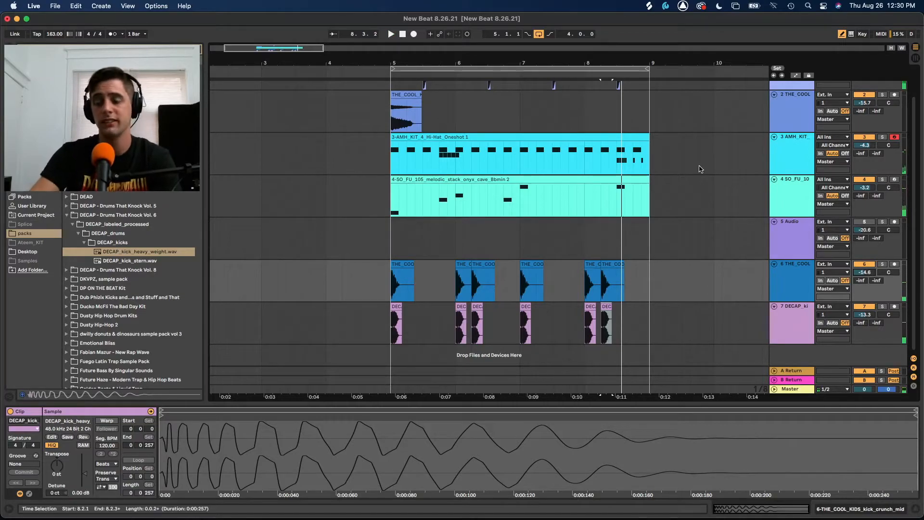
# - Play the loop with both kicks layered and delete the empty audio track above them
pyautogui.scroll(2, 701, 168)
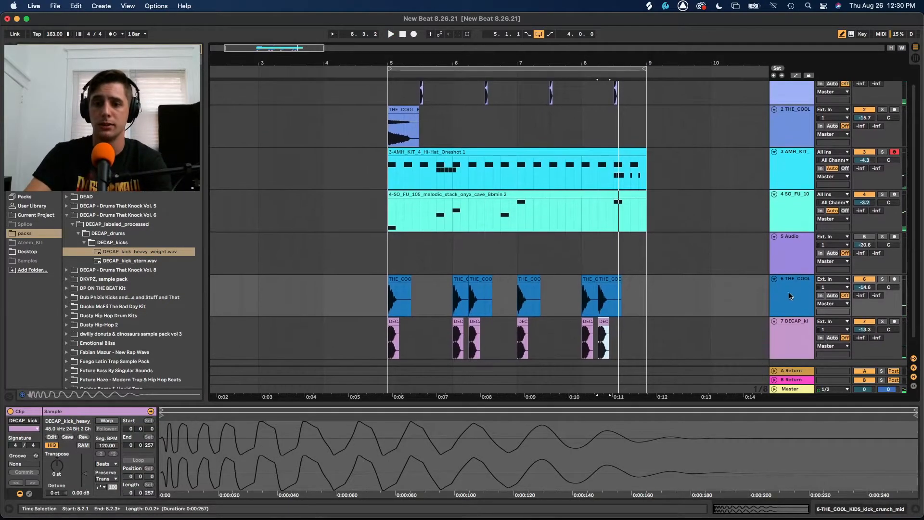
pyautogui.press('space')
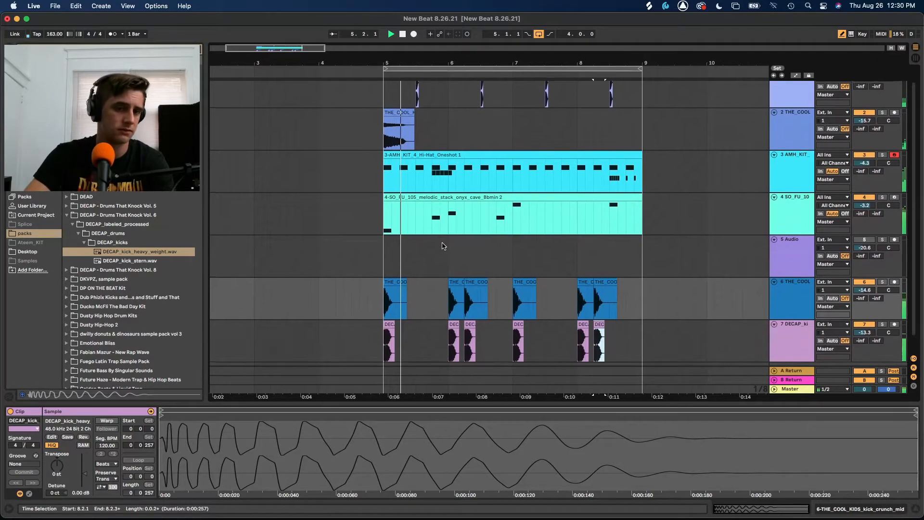
pyautogui.scroll(1, 409, 248)
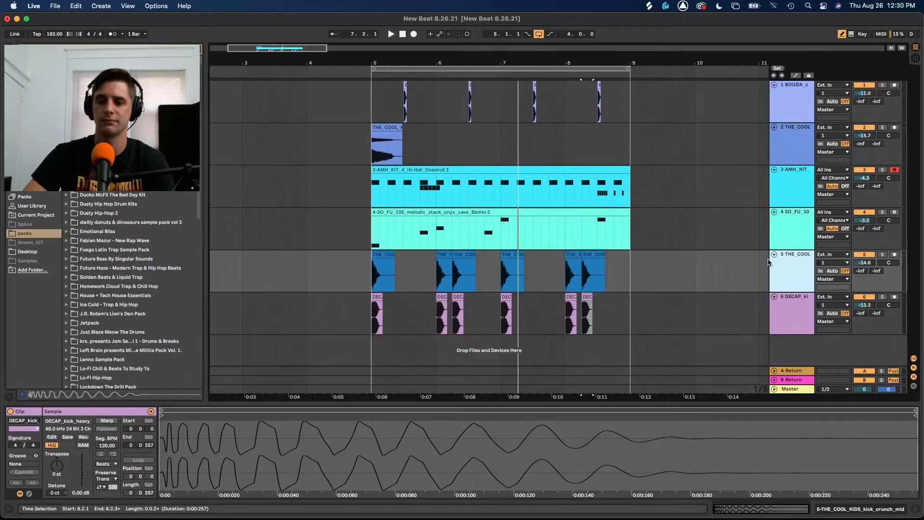
# - Lower the hi-hat track's volume to -4.8 dB while the loop plays, then stop playback
pyautogui.hscroll(1, 707, 255)
pyautogui.hscroll(-2, 707, 256)
pyautogui.hscroll(1, 707, 256)
pyautogui.moveTo(856, 180); pyautogui.dragTo(856, 183)
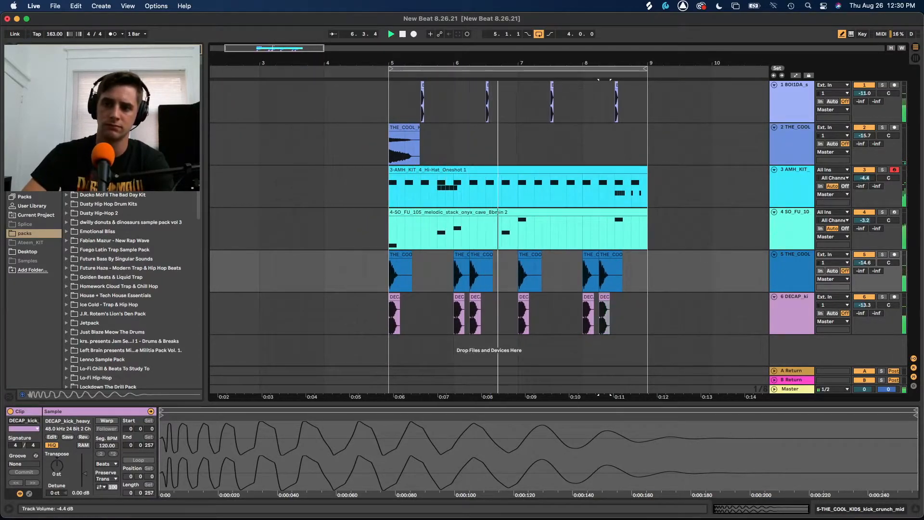
pyautogui.hscroll(-1, 787, 313)
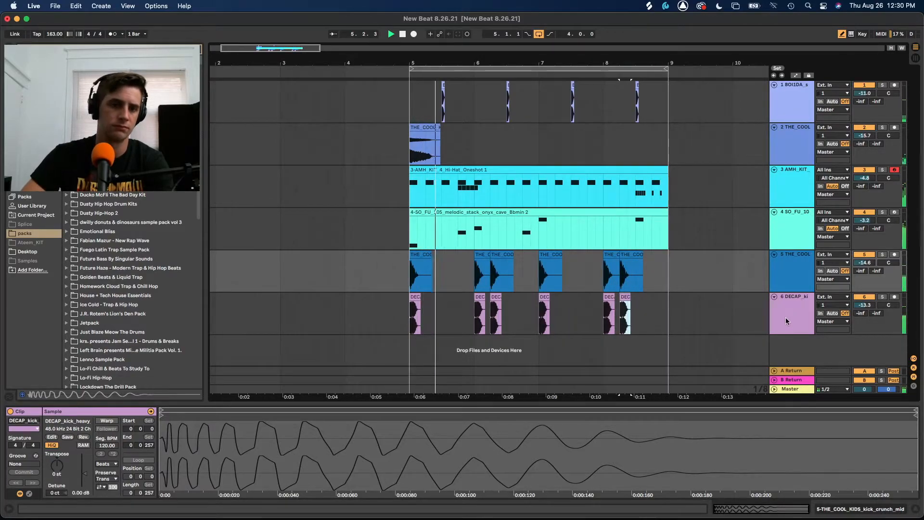
pyautogui.hscroll(2, 692, 314)
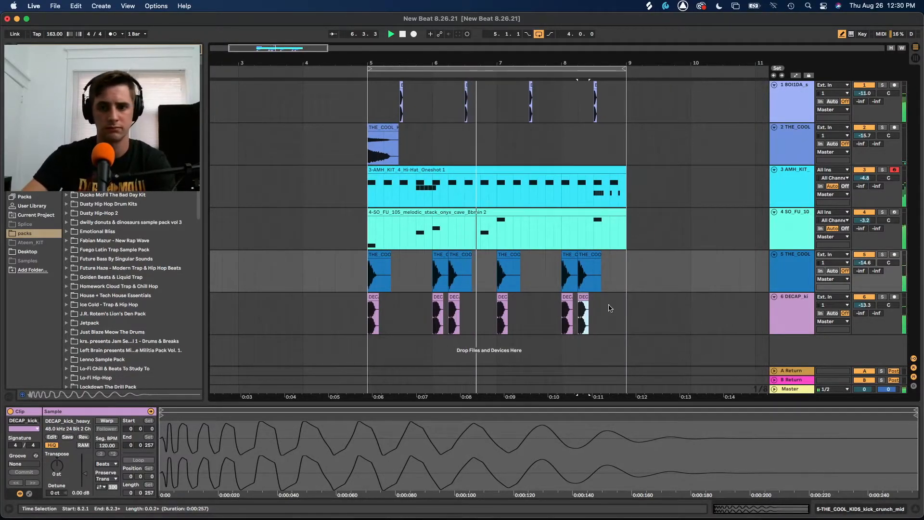
pyautogui.hscroll(2, 514, 294)
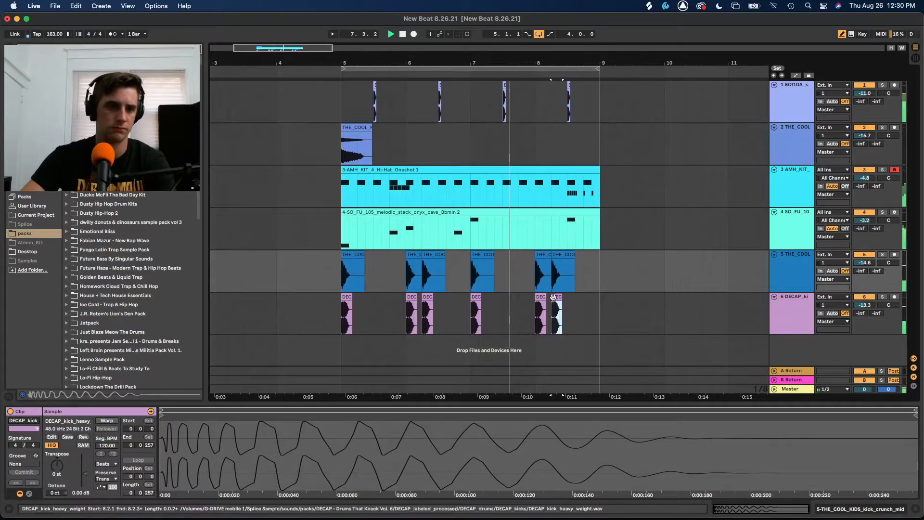
pyautogui.press('space')
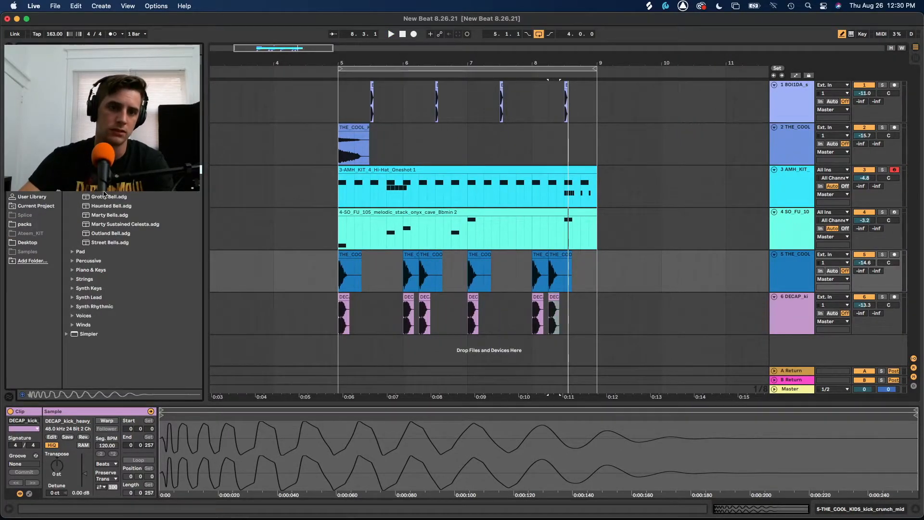
# - Load the Street Bells preset on a new MIDI track and record a four-note bell melody over bars 5 to 8
pyautogui.press('Down')
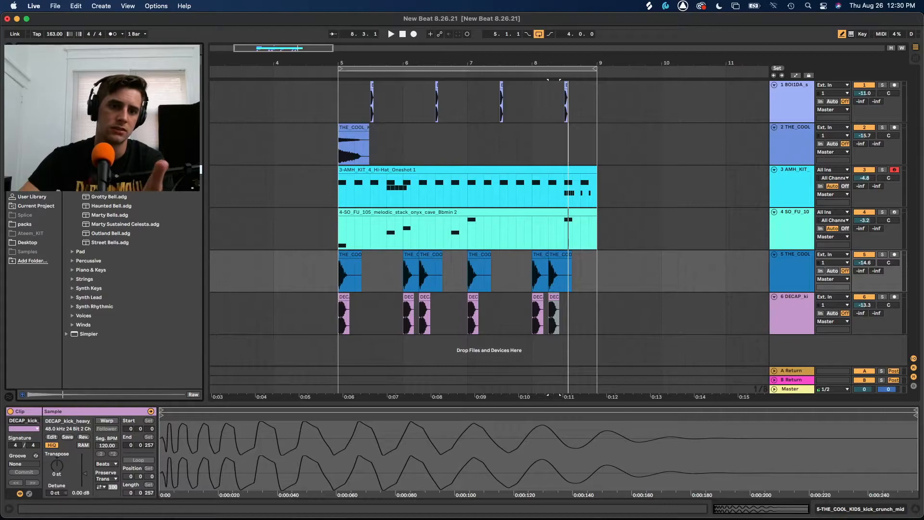
pyautogui.press('super+shift+t')
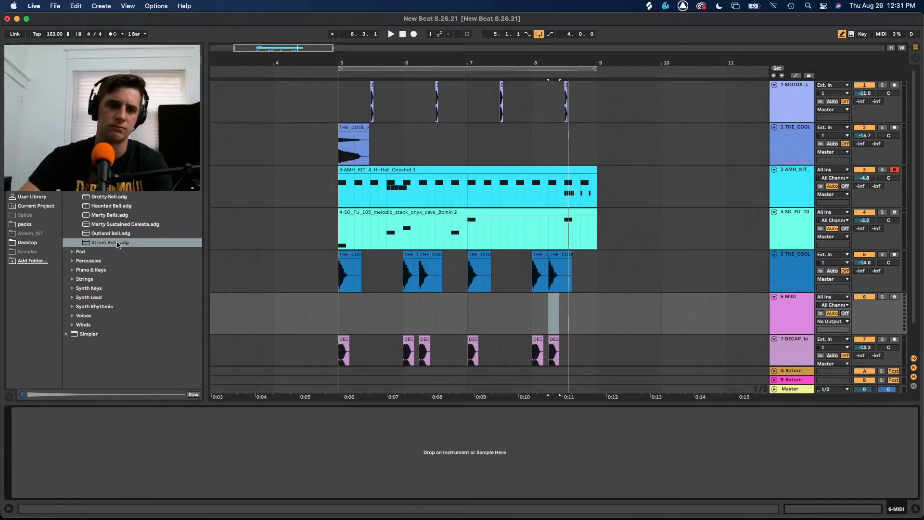
pyautogui.moveTo(118, 245); pyautogui.dragTo(411, 469)
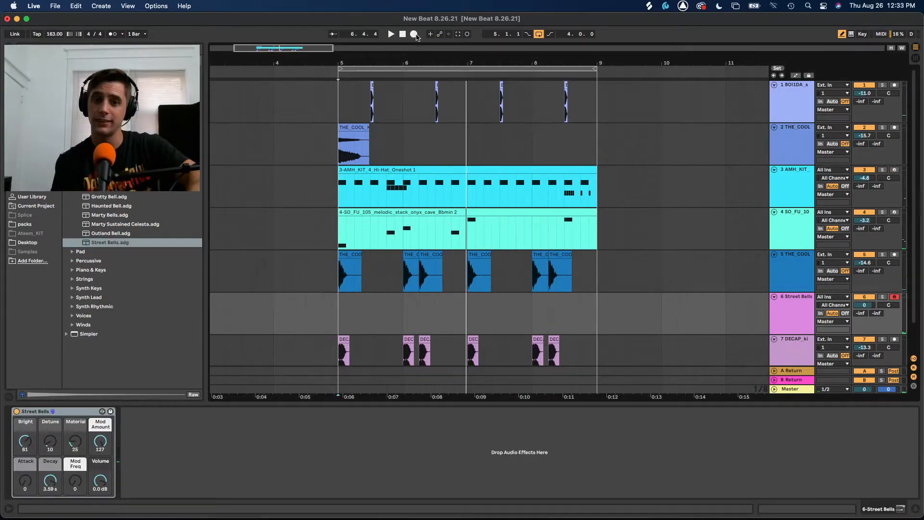
pyautogui.click(414, 34)
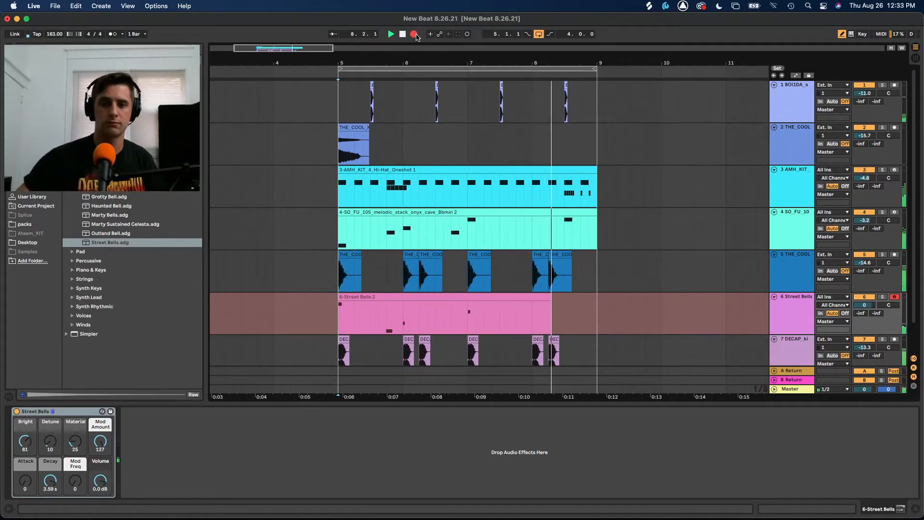
pyautogui.click(414, 34)
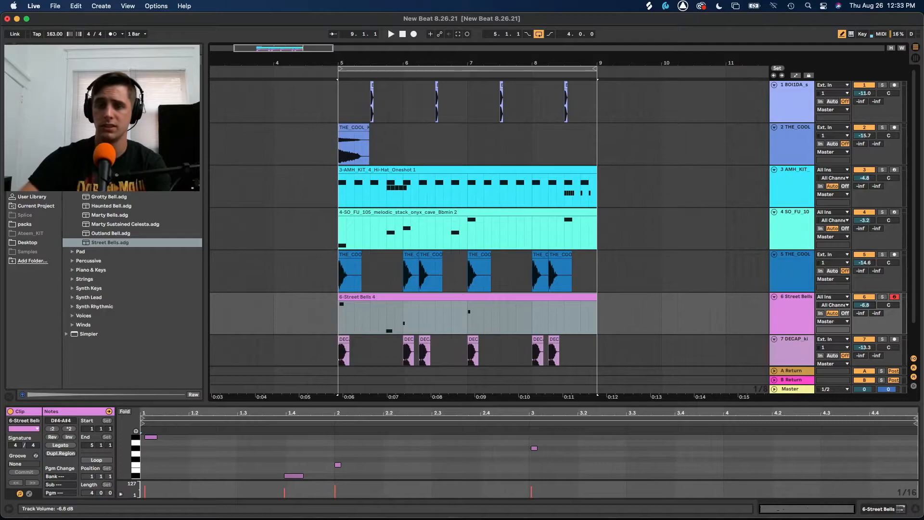
# - Lower the Street Bells track's volume to -16.6 dB during loop playback
pyautogui.moveTo(863, 307); pyautogui.dragTo(863, 327)
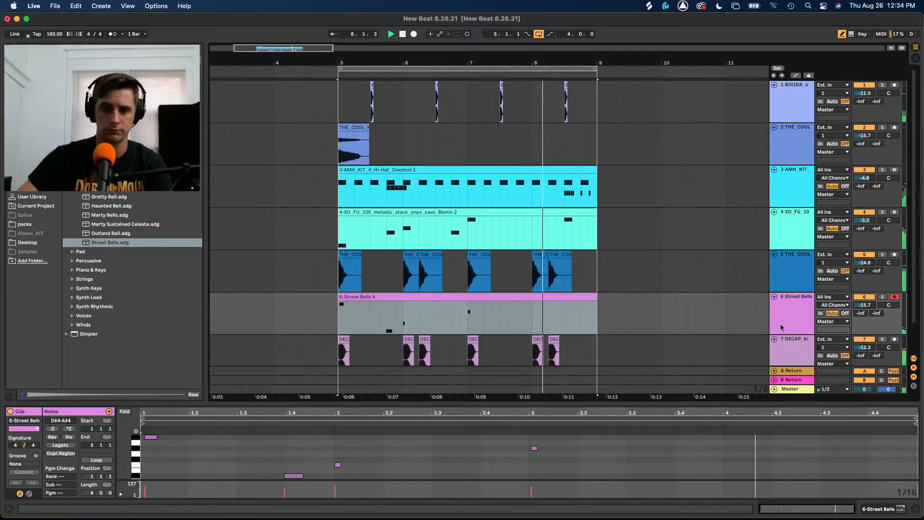
pyautogui.scroll(-3, 786, 321)
pyautogui.scroll(-1, 786, 321)
pyautogui.moveTo(862, 272); pyautogui.dragTo(862, 276)
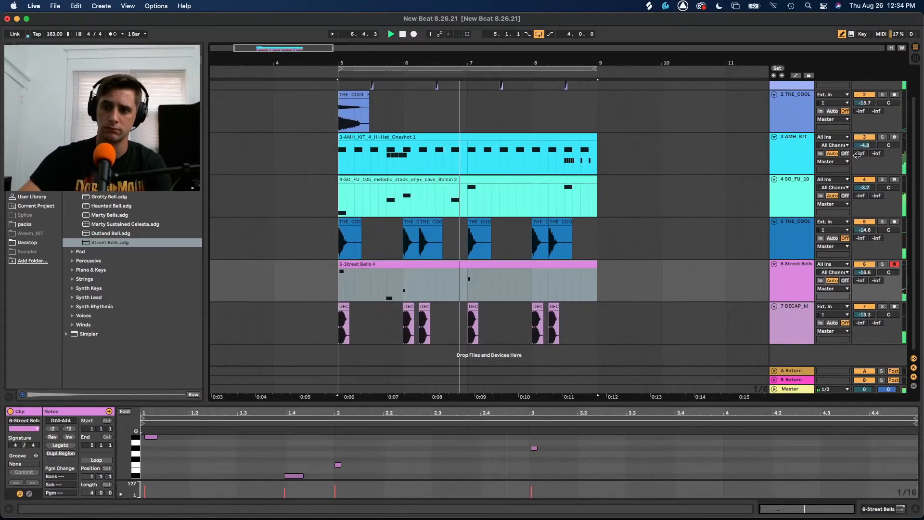
# - Lower the open hi-hat track's volume to -20.0 dB while the loop plays
pyautogui.moveTo(863, 103); pyautogui.dragTo(863, 117)
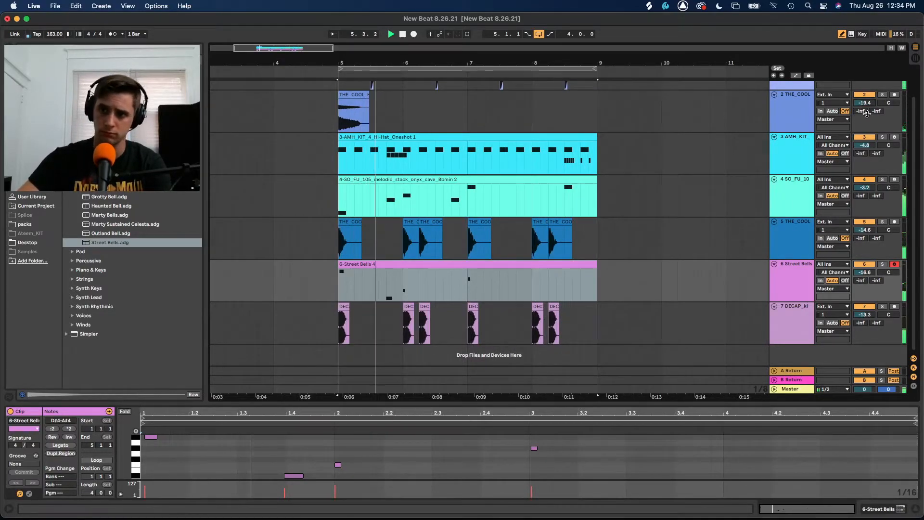
pyautogui.moveTo(864, 102); pyautogui.dragTo(864, 105)
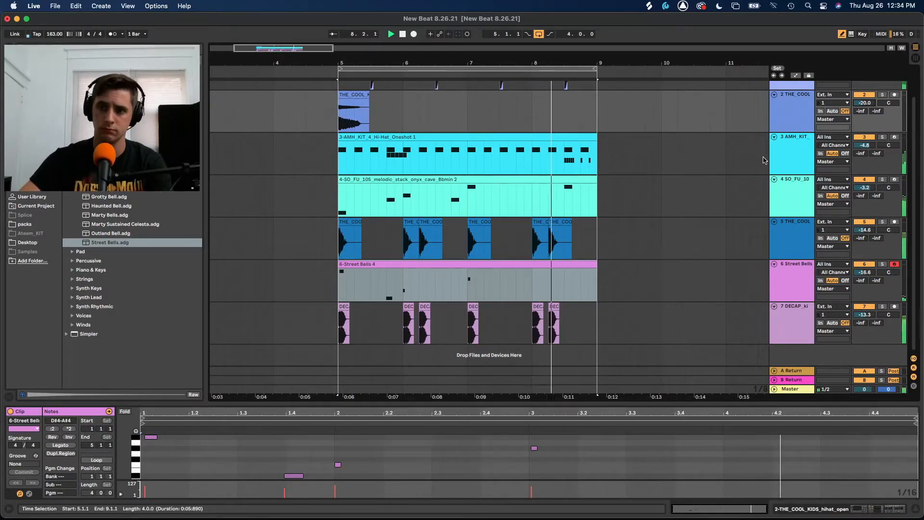
pyautogui.scroll(2, 794, 125)
pyautogui.click(841, 107)
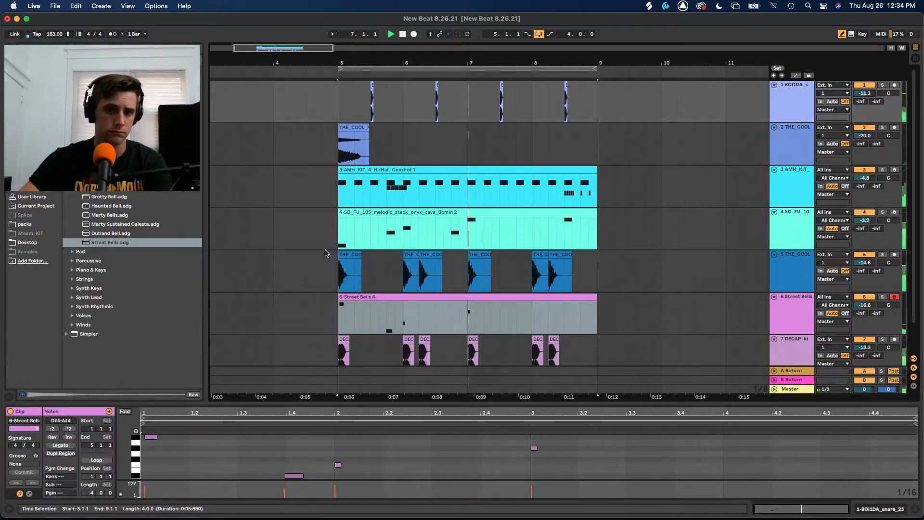
# - Shift the four-bar loop on all seven tracks to bar 1, duplicate it repeatedly up to bar 33, and hide the clip view
pyautogui.click(891, 48)
pyautogui.click(902, 48)
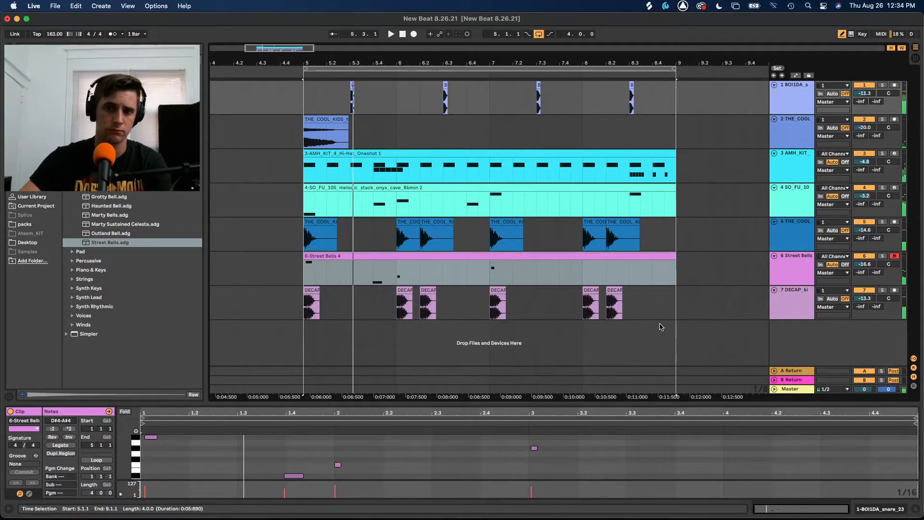
pyautogui.press('super+d')
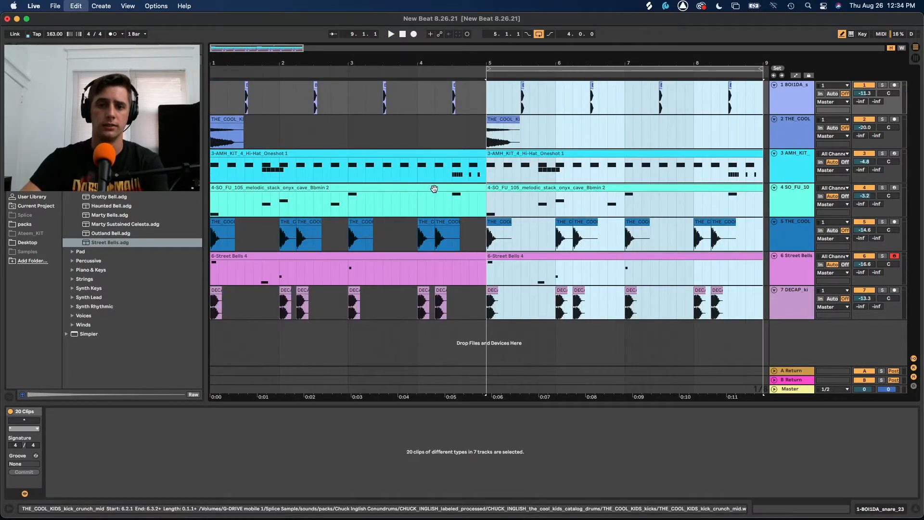
pyautogui.press('super+d')
pyautogui.press('super+d')
pyautogui.press('super+d')
pyautogui.press('super+d')
pyautogui.press('super+d')
pyautogui.press('super+d')
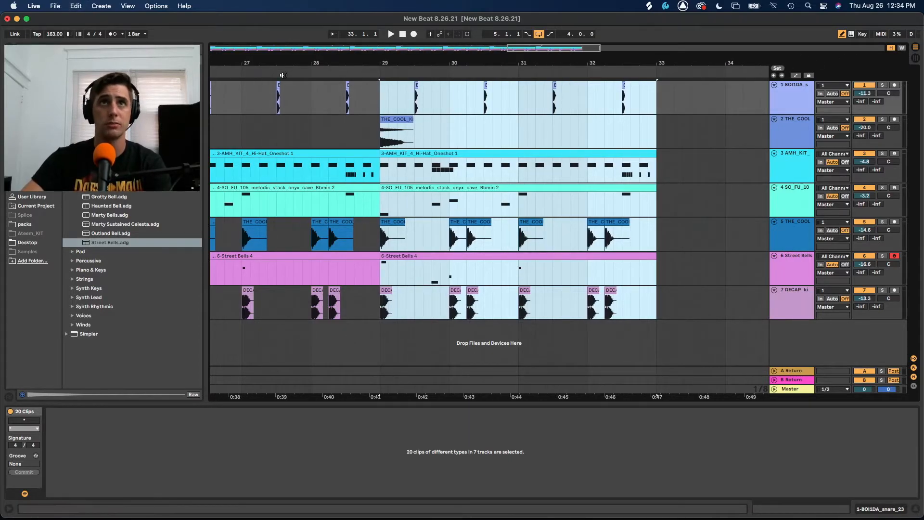
pyautogui.moveTo(261, 404); pyautogui.dragTo(270, 518)
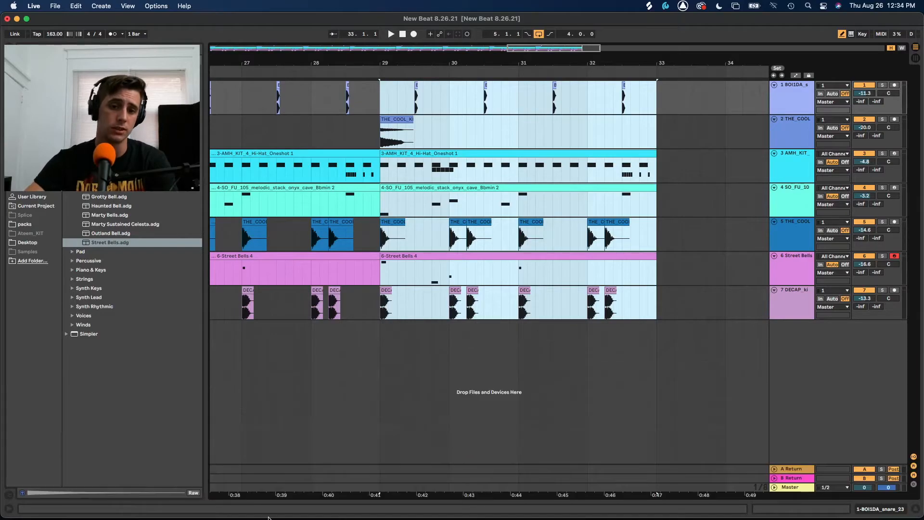
pyautogui.click(706, 212)
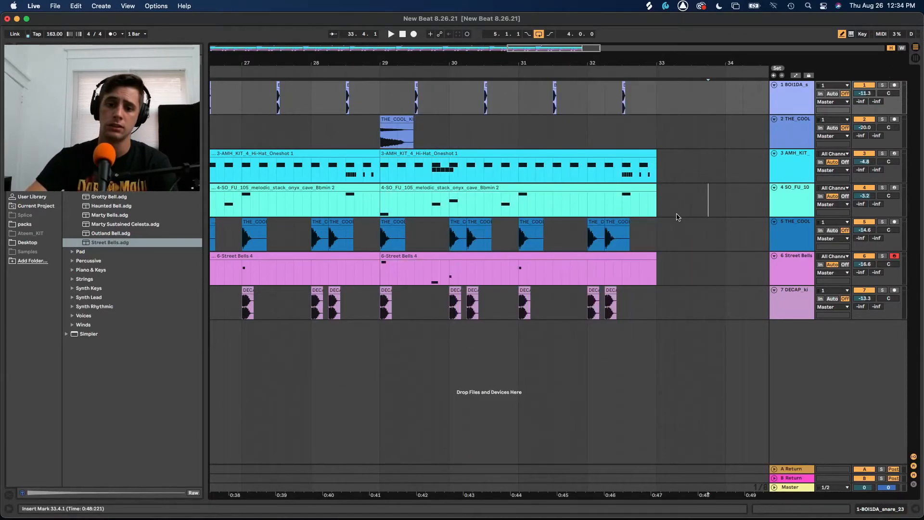
# - Clear the drum clips from bars 1 to 8 except the open hat at bar 5, and place the Street Bells track below the kicks
pyautogui.scroll(-5, 675, 216)
pyautogui.hscroll(-10, 675, 217)
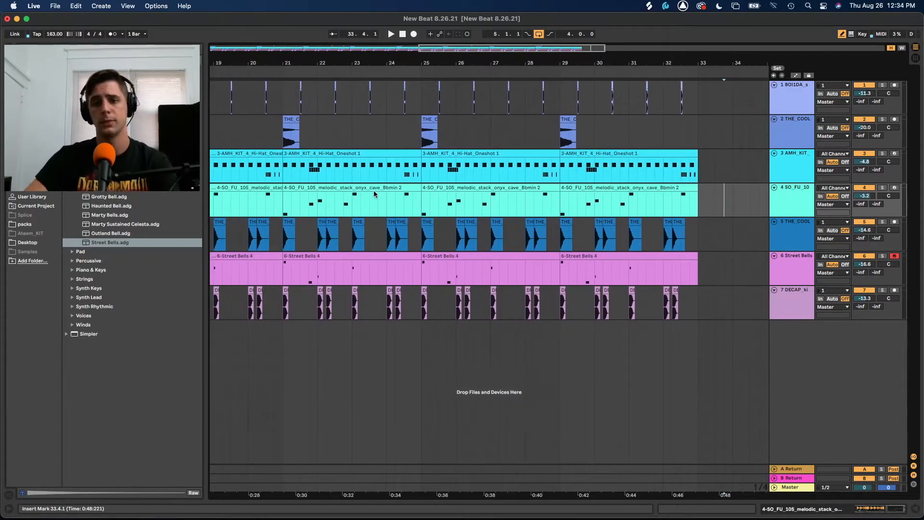
pyautogui.hscroll(-15, 309, 180)
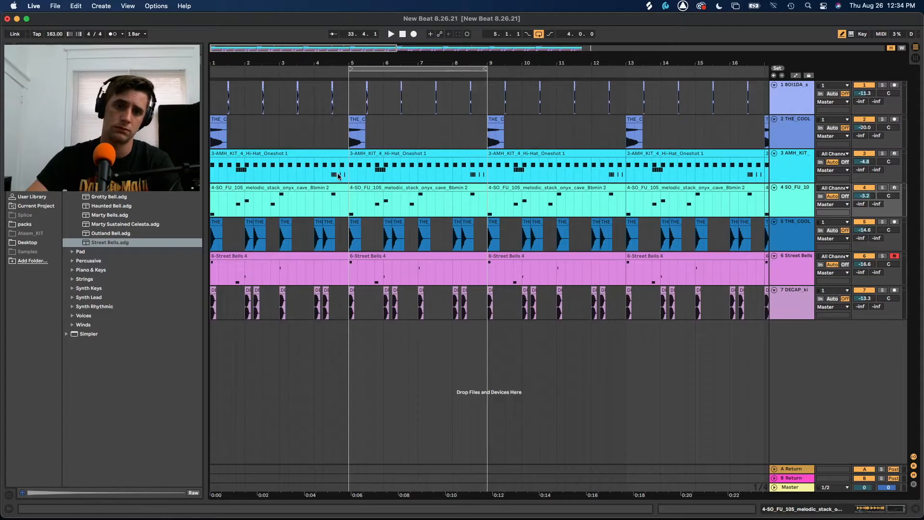
pyautogui.click(336, 154)
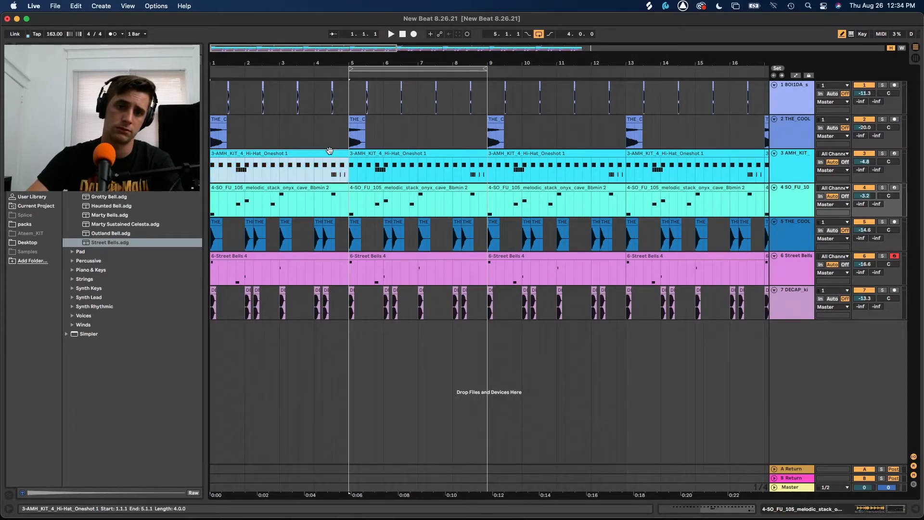
pyautogui.keyDown('shift'); pyautogui.click(215, 95); pyautogui.keyUp('shift')
pyautogui.keyDown('shift'); pyautogui.click(211, 95); pyautogui.keyUp('shift')
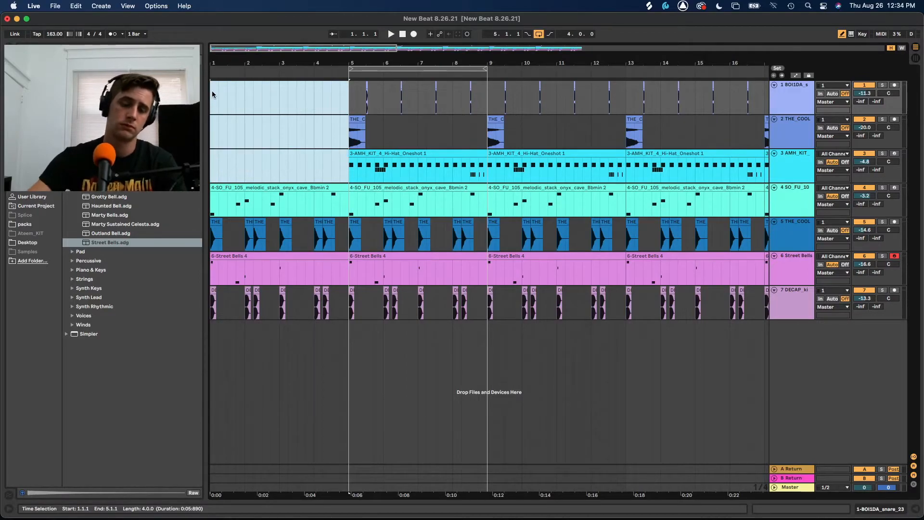
pyautogui.press('Delete')
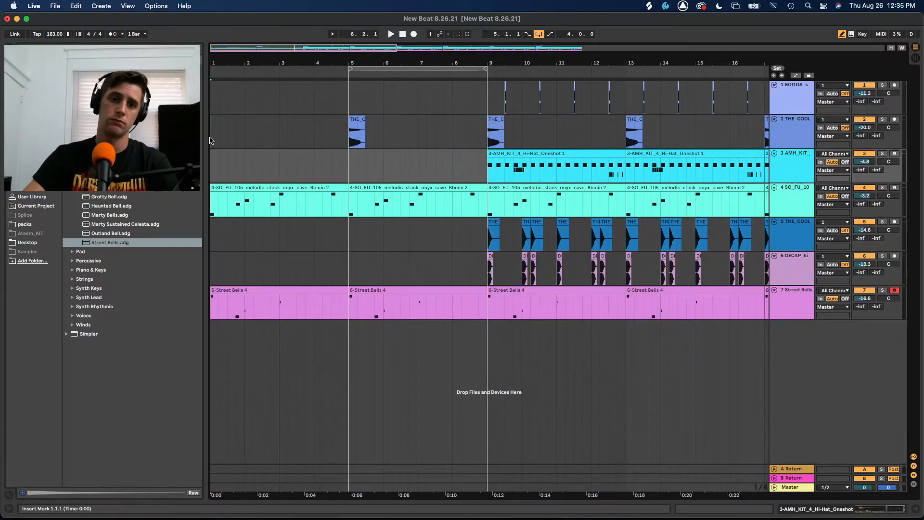
# - Play the arrangement from bar 1, lowering the Street Bells track to -17.5 dB and switching off looping
pyautogui.click(211, 140)
pyautogui.press('space')
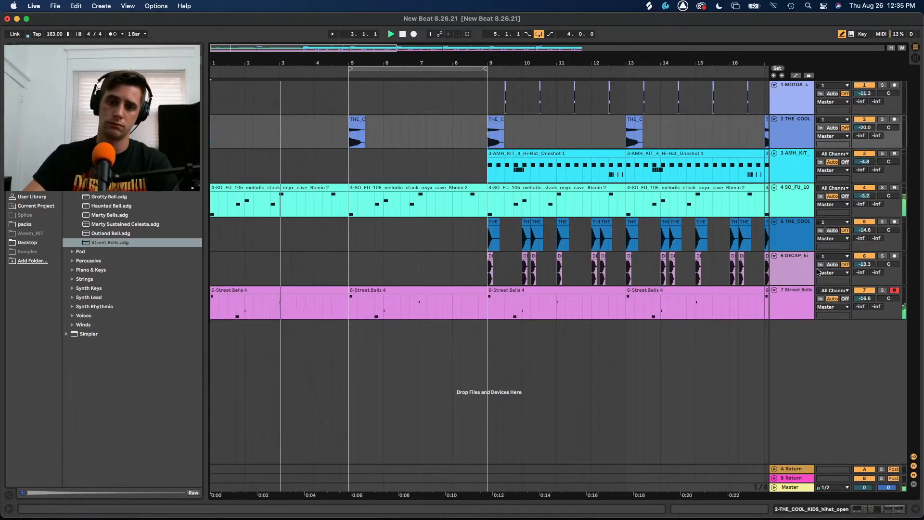
pyautogui.moveTo(865, 297); pyautogui.dragTo(865, 303)
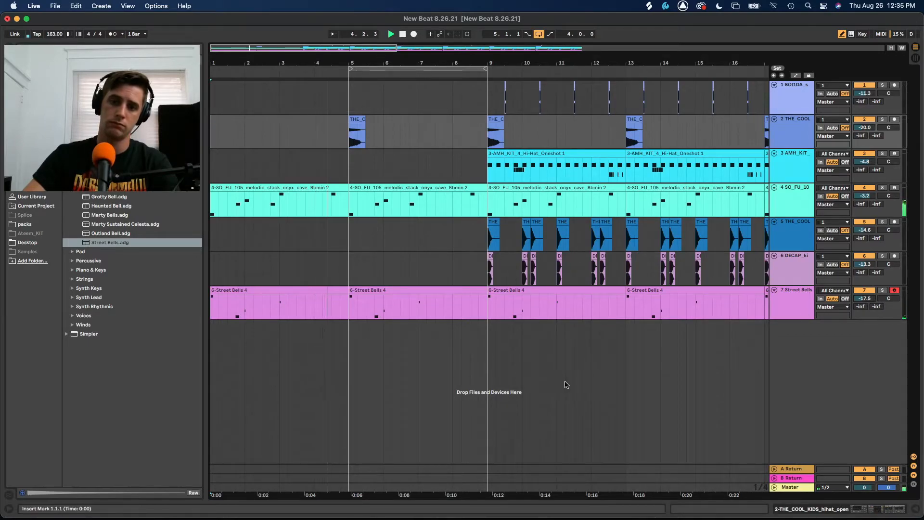
pyautogui.hscroll(3, 373, 356)
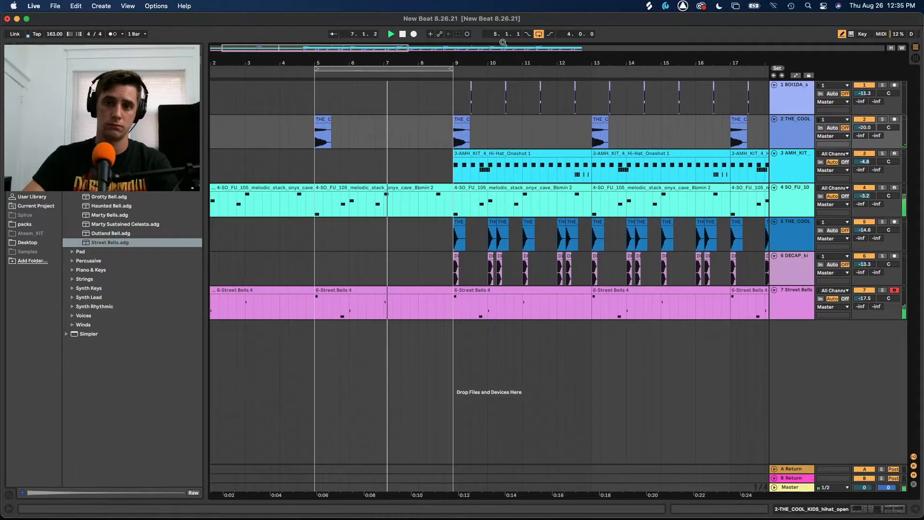
pyautogui.press('super+l')
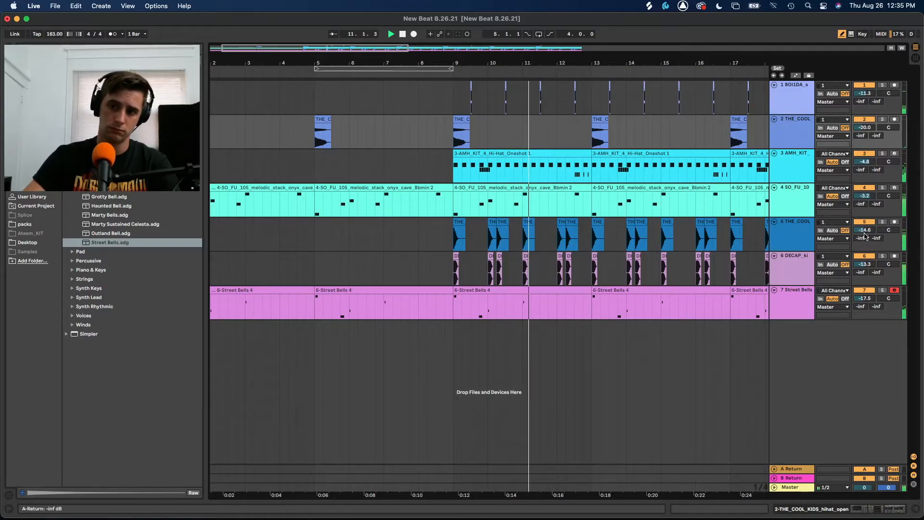
# - Lower the Street Bells track's volume to -20.3 dB against the full drums, then stop playback
pyautogui.hscroll(1, 513, 321)
pyautogui.hscroll(3, 513, 321)
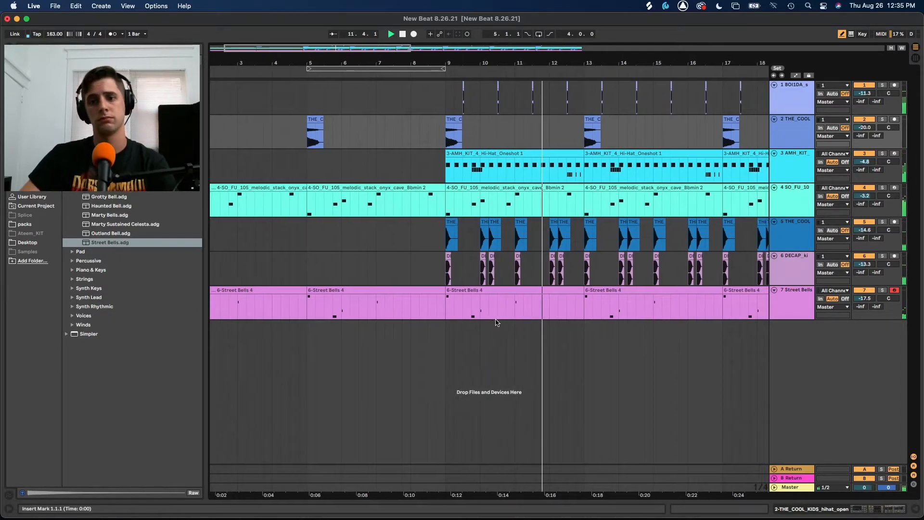
pyautogui.hscroll(5, 782, 319)
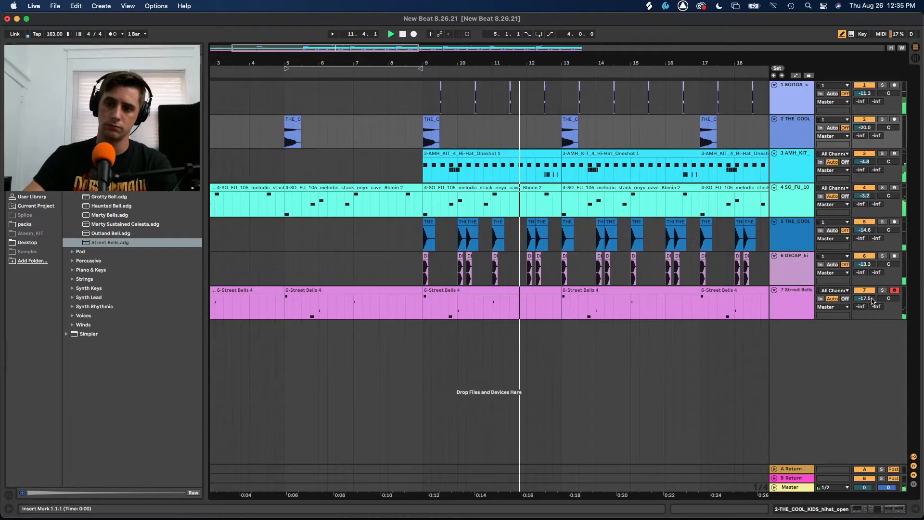
pyautogui.moveTo(865, 298); pyautogui.dragTo(865, 312)
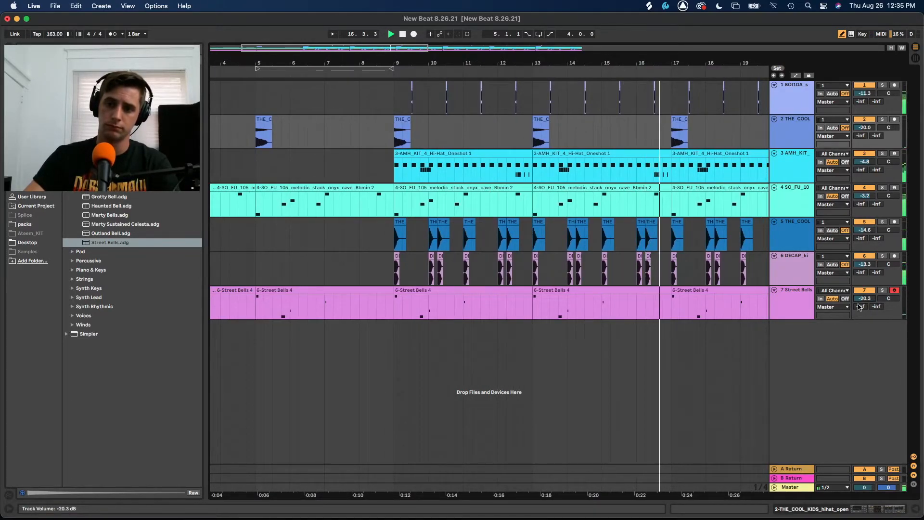
pyautogui.hscroll(1, 615, 357)
pyautogui.hscroll(3, 582, 351)
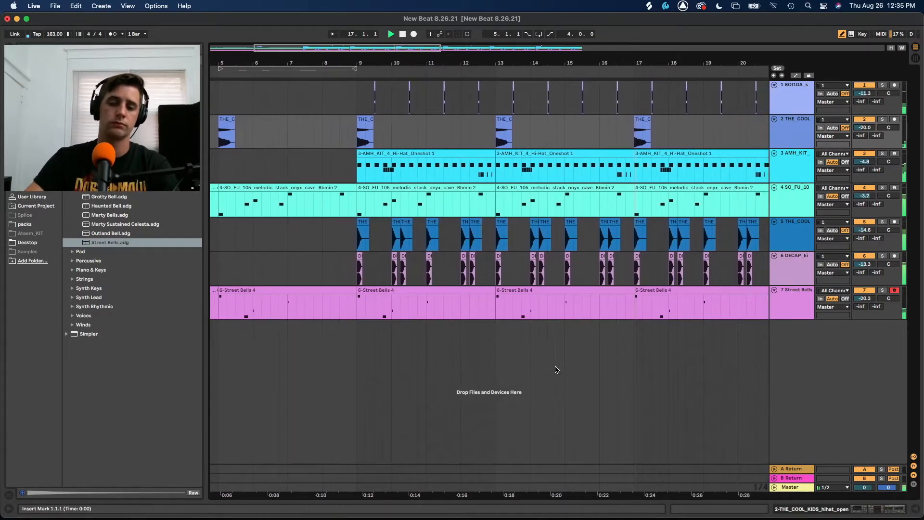
pyautogui.press('w')
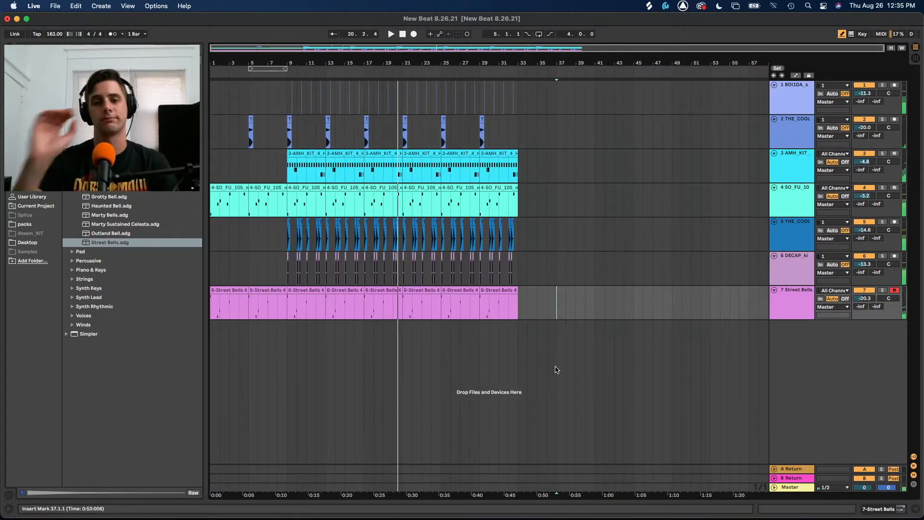
pyautogui.press('space')
pyautogui.press('w')
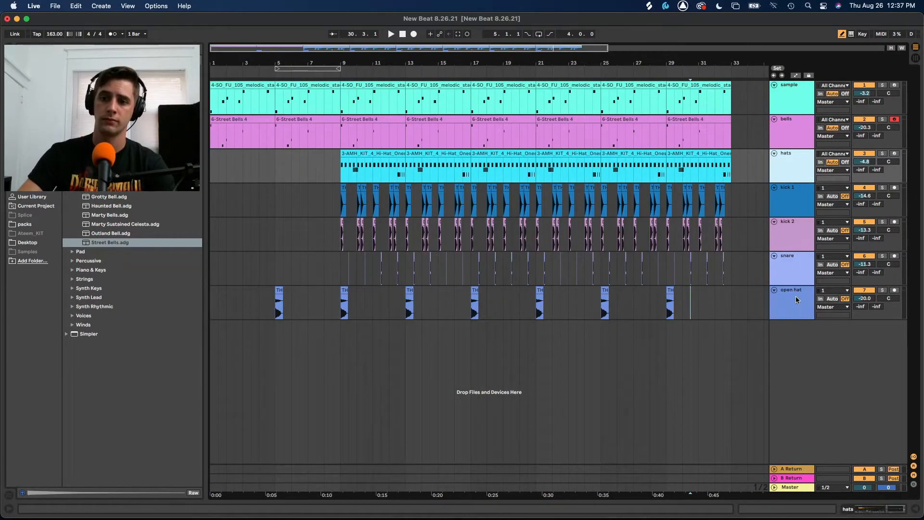
# - Group the hats, kick 1, kick 2, snare and open hat tracks under the name drums
pyautogui.keyDown('shift'); pyautogui.click(795, 301); pyautogui.keyUp('shift')
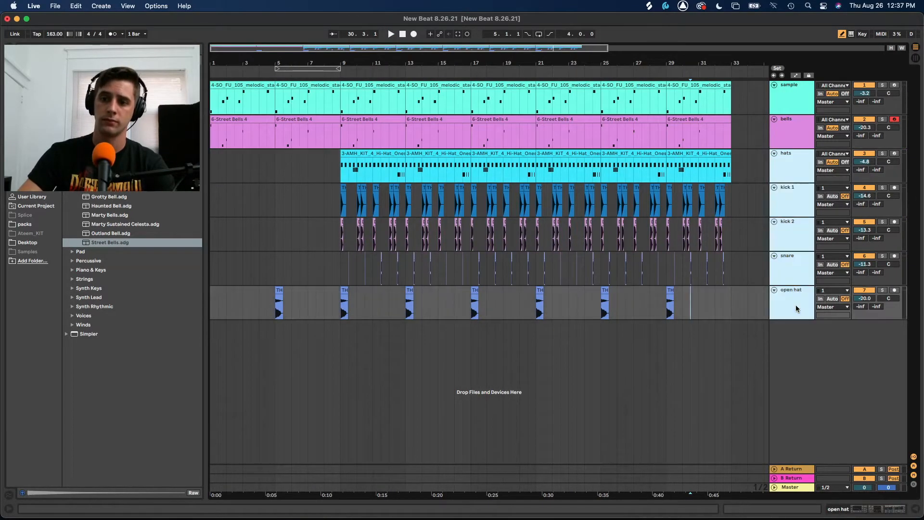
pyautogui.rightClick(795, 305)
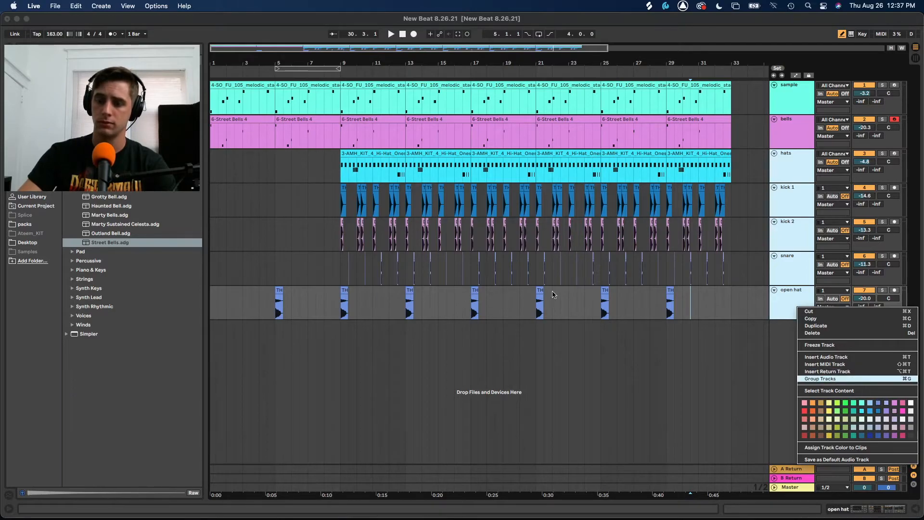
pyautogui.press('super+g')
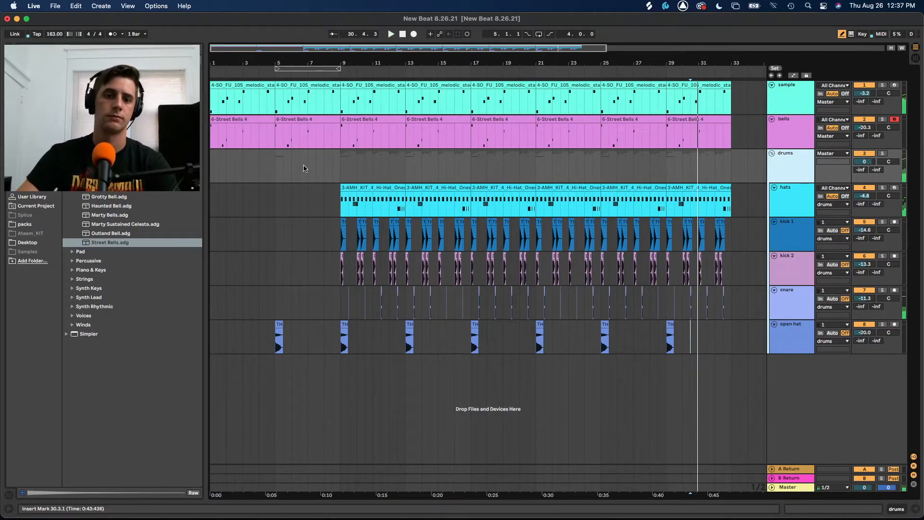
# - Delete the hats, kick 1, kick 2 and snare clips between bars 8 and 17, keeping the open hats
pyautogui.click(308, 178)
pyautogui.press('Down')
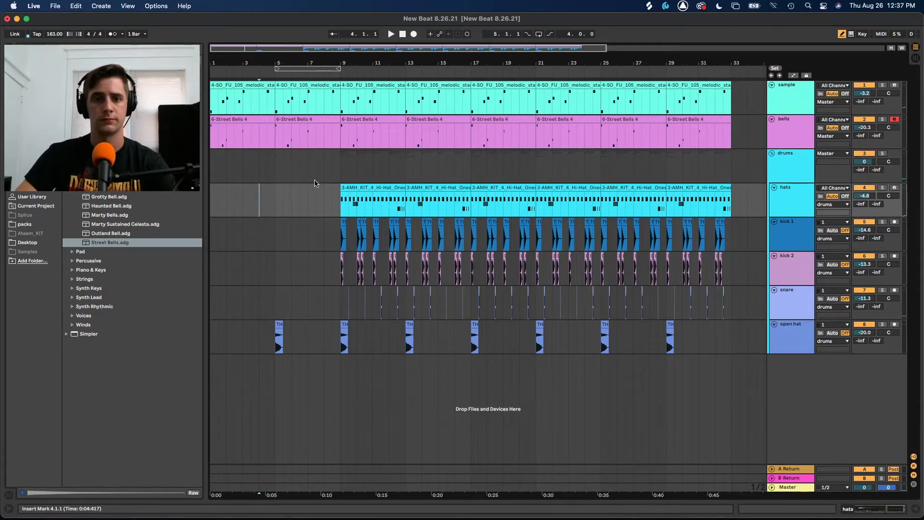
pyautogui.moveTo(323, 178); pyautogui.dragTo(469, 299)
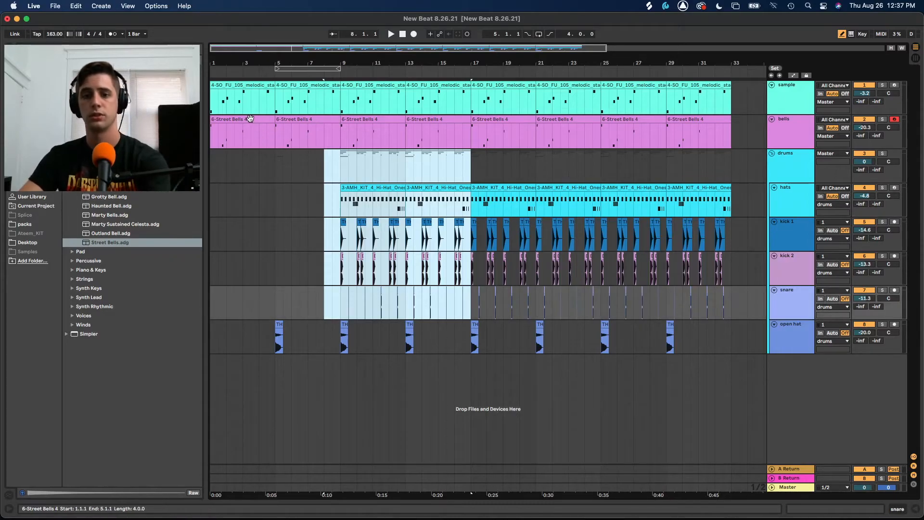
pyautogui.press('Delete')
pyautogui.click(326, 215)
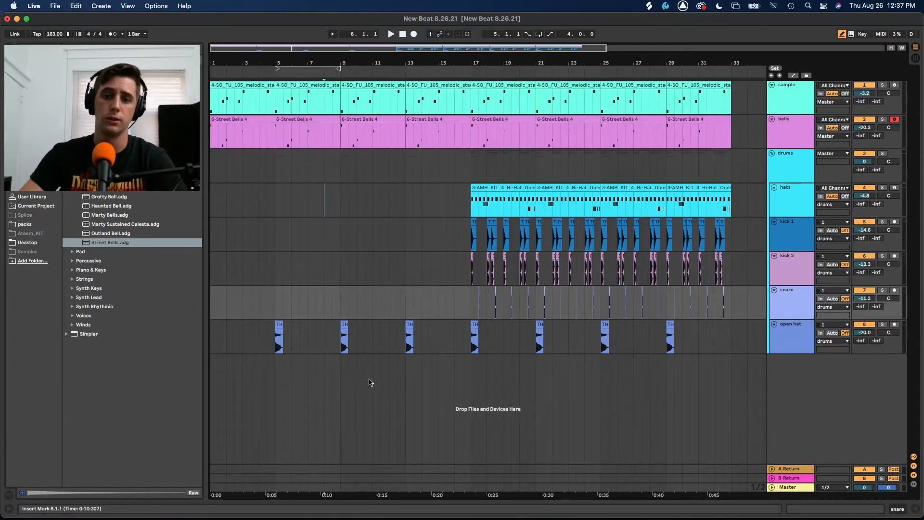
pyautogui.click(381, 294)
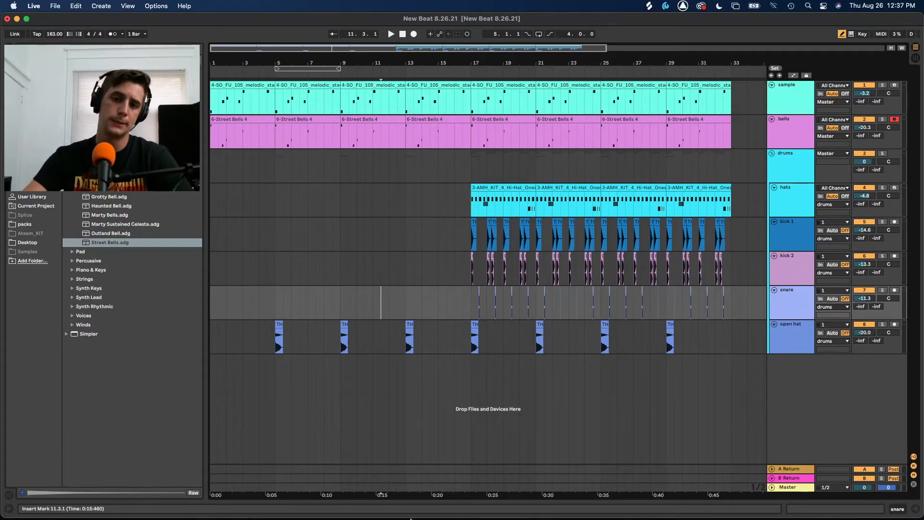
pyautogui.click(441, 443)
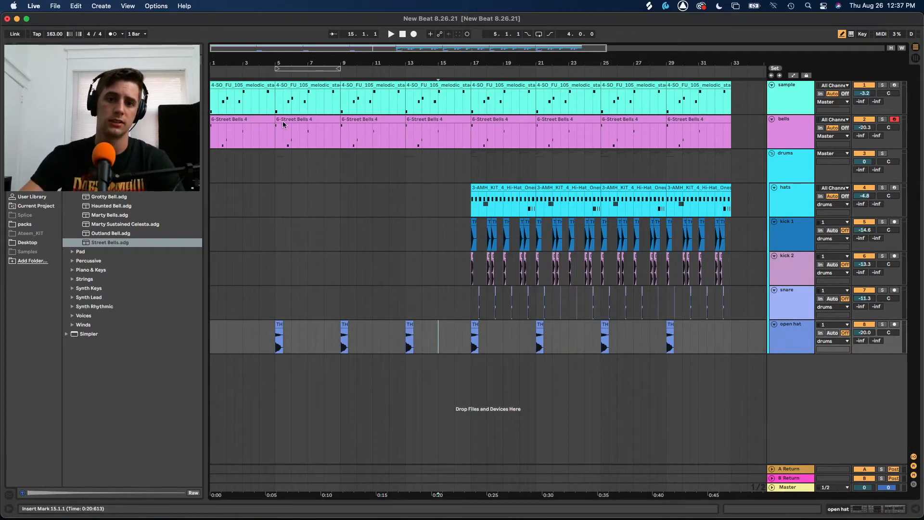
# - Delete the first two bells clips, covering bars 1 to 8
pyautogui.click(263, 116)
pyautogui.keyDown('shift'); pyautogui.click(298, 123); pyautogui.keyUp('shift')
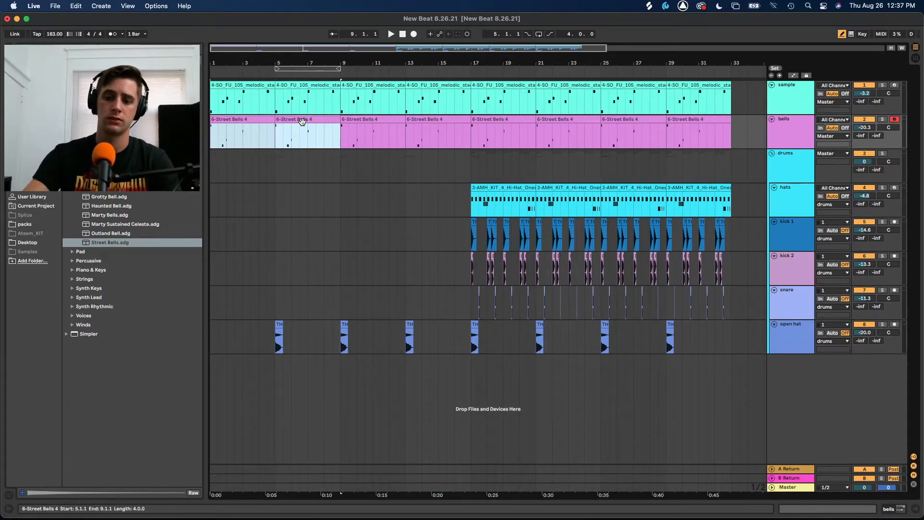
pyautogui.press('Delete')
pyautogui.click(260, 153)
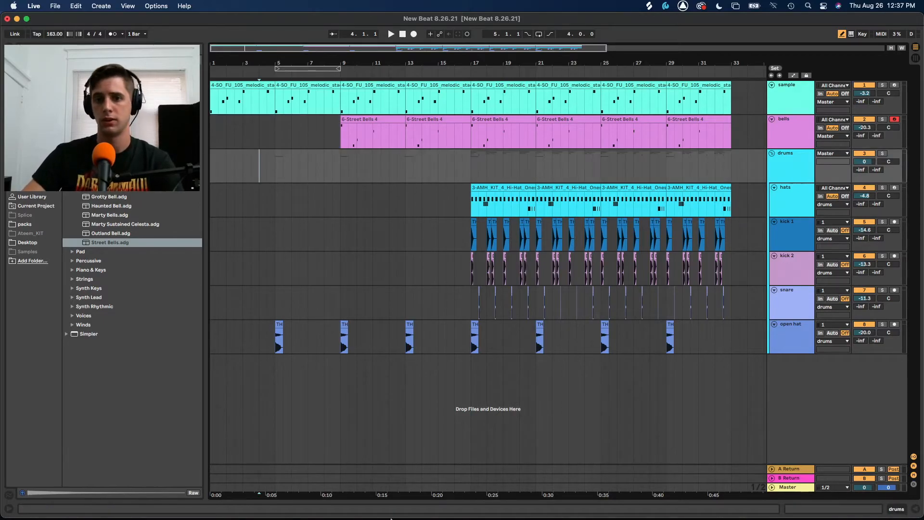
# - Place the LL_hihat_open sample from the Lex Luger Drumkit on a new audio track at 16.3, just before the drums enter
pyautogui.moveTo(424, 515)
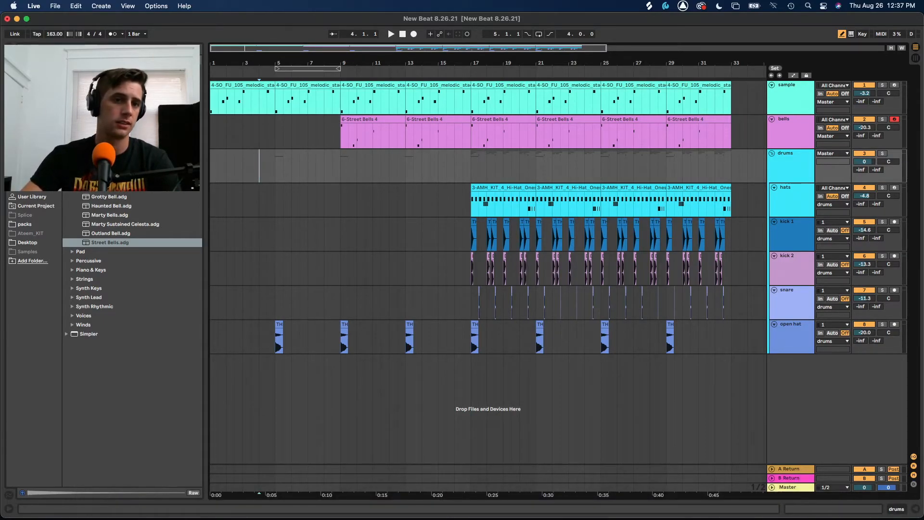
pyautogui.click(25, 224)
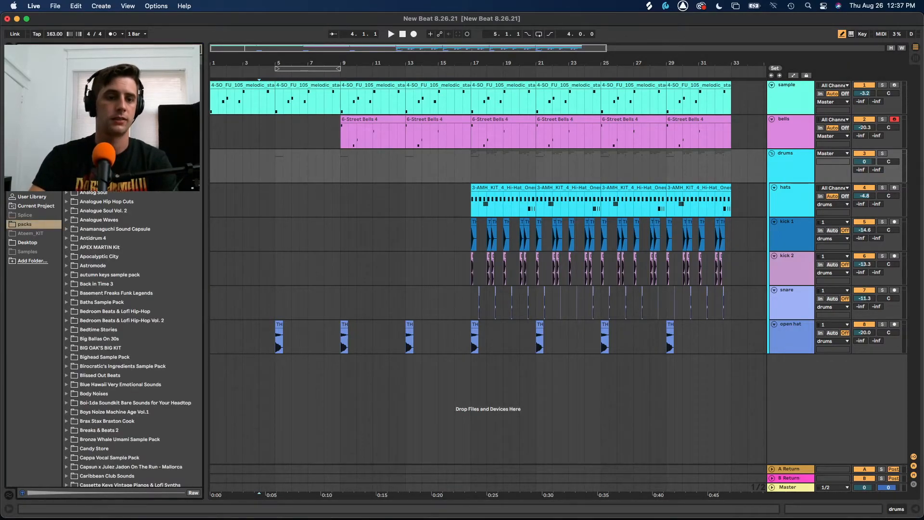
pyautogui.press('Down')
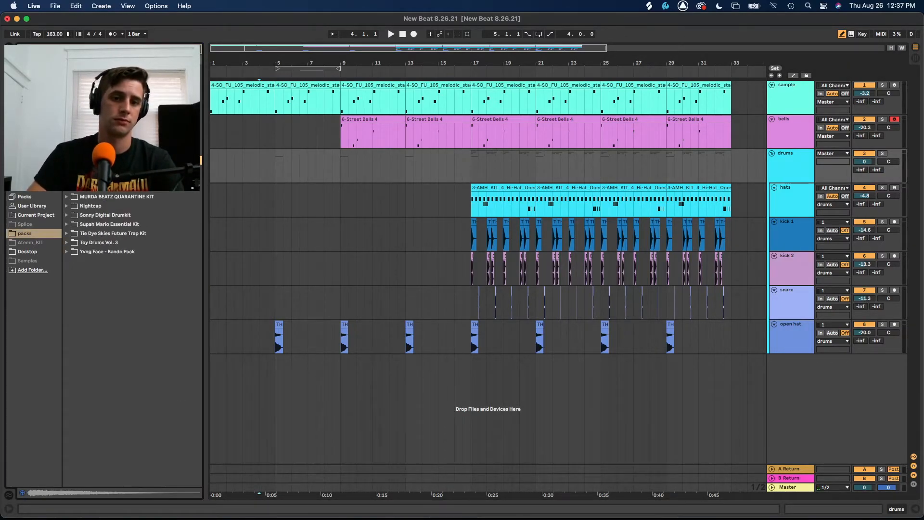
pyautogui.click(463, 392)
pyautogui.click(461, 385)
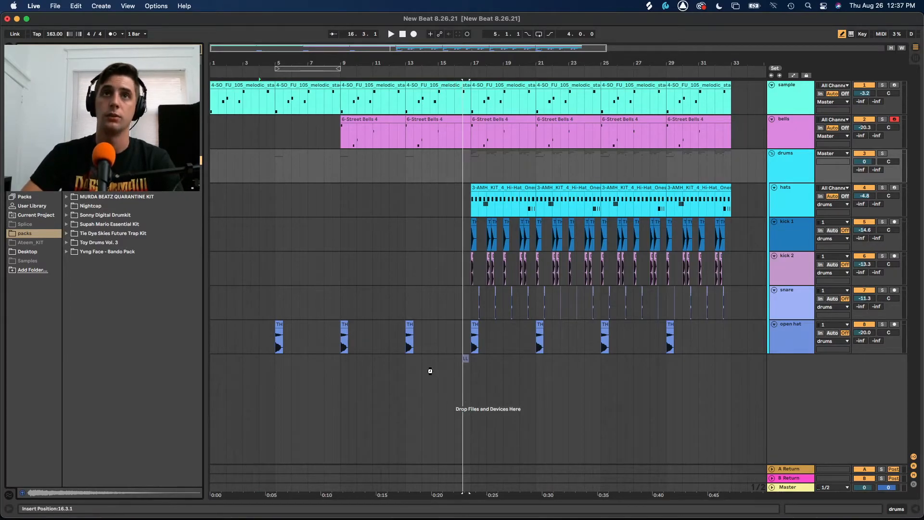
pyautogui.click(448, 381)
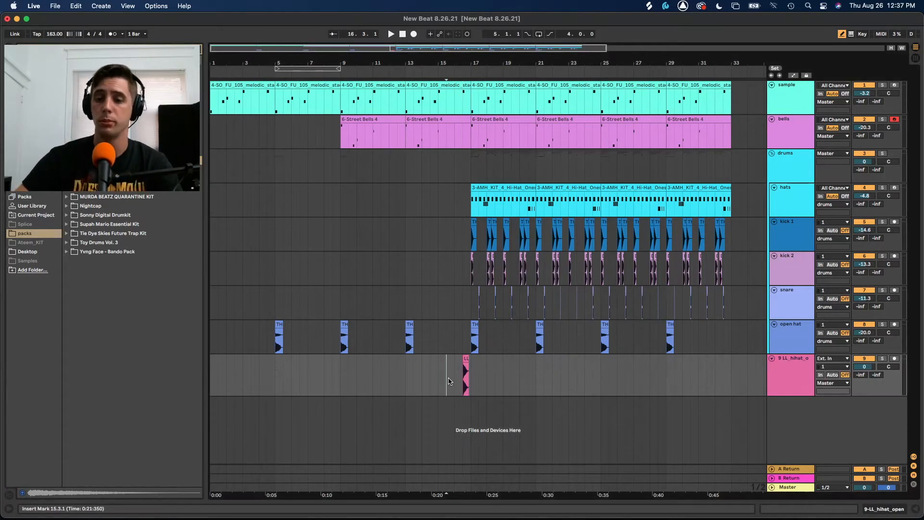
# - Reverse the LL_hihat_open clip
pyautogui.press('+')
pyautogui.press('+')
pyautogui.press('+')
pyautogui.press('+')
pyautogui.click(542, 360)
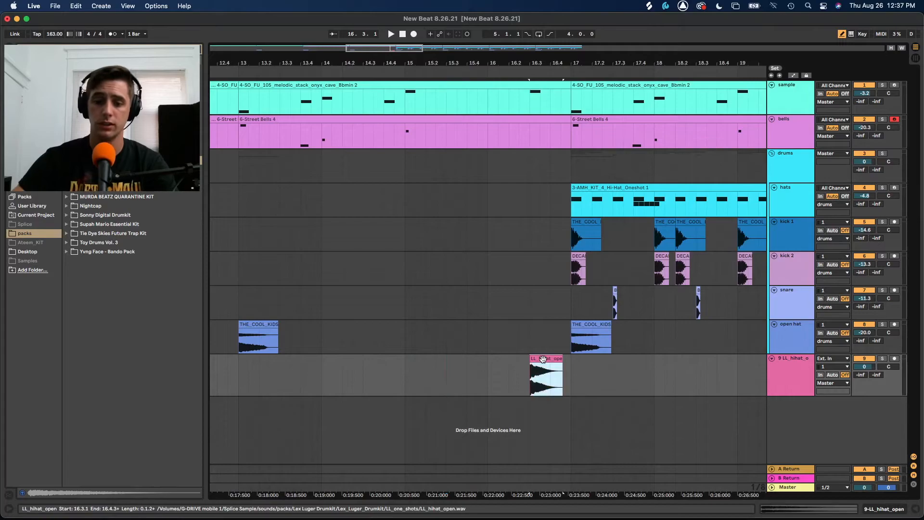
pyautogui.press('r')
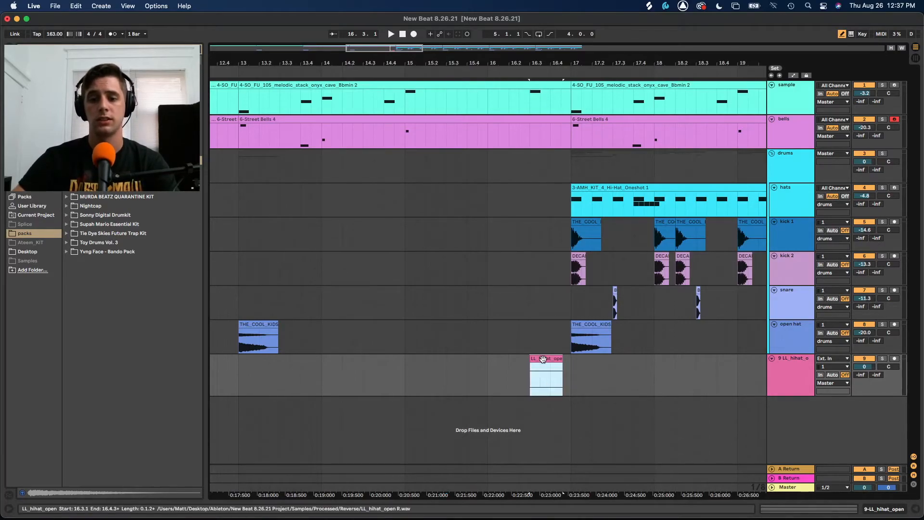
# - Move the reversed hi-hat clip to start at 16.3.3 and trim its end to bar 17
pyautogui.press('+')
pyautogui.press('+')
pyautogui.moveTo(542, 360); pyautogui.dragTo(575, 357)
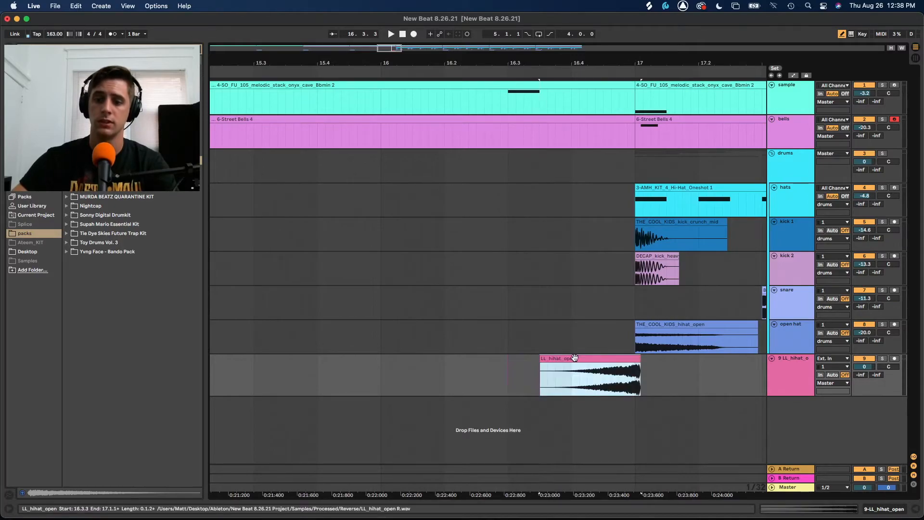
pyautogui.press('+')
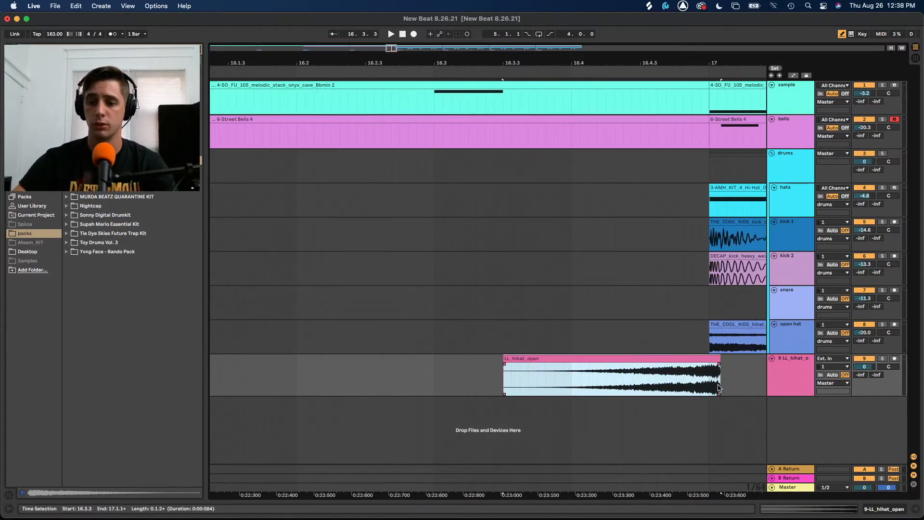
pyautogui.press('-')
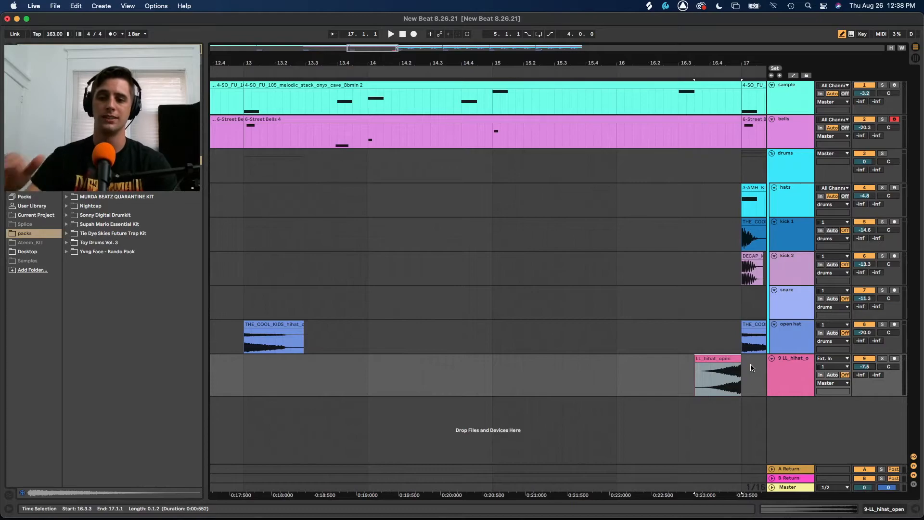
# - Lower the reversed hi-hat track's volume to -17.6 dB and play the transition into bar 17
pyautogui.hscroll(5, 752, 367)
pyautogui.moveTo(864, 366); pyautogui.dragTo(865, 380)
pyautogui.click(592, 337)
pyautogui.press('space')
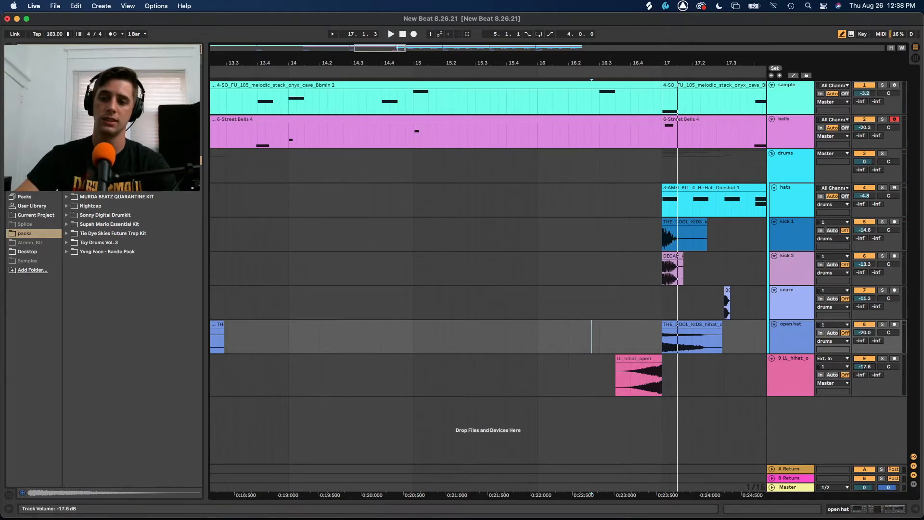
# - Play the transition from bar 13 and lower the reversed hi-hat track's volume to -20.4 dB
pyautogui.click(389, 293)
pyautogui.press('-')
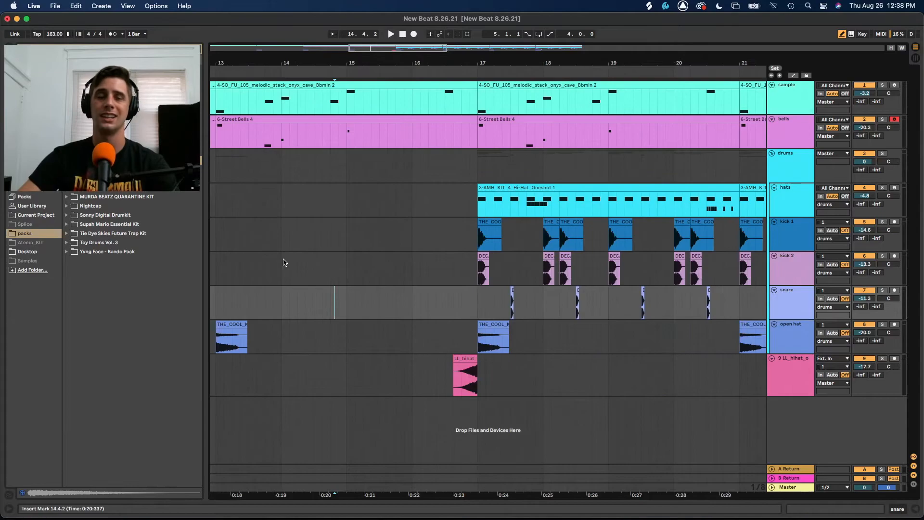
pyautogui.click(233, 251)
pyautogui.press('space')
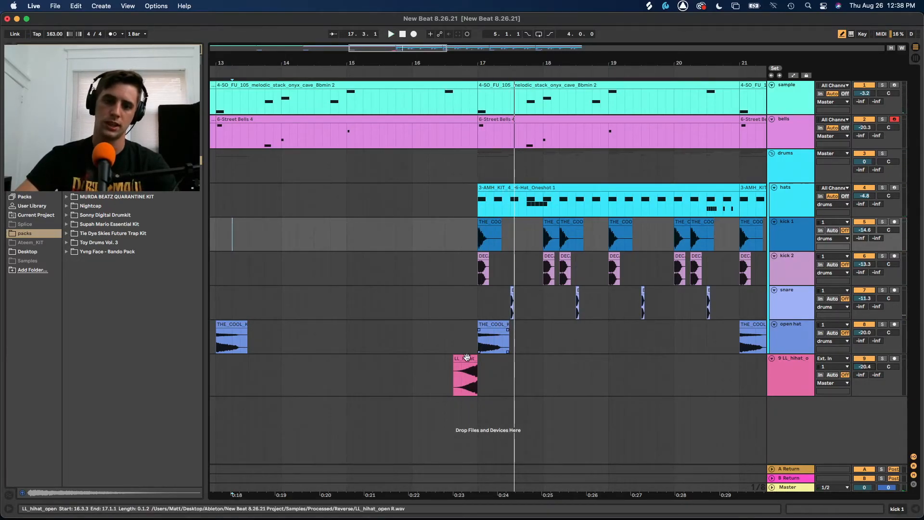
pyautogui.click(467, 373)
pyautogui.press('space')
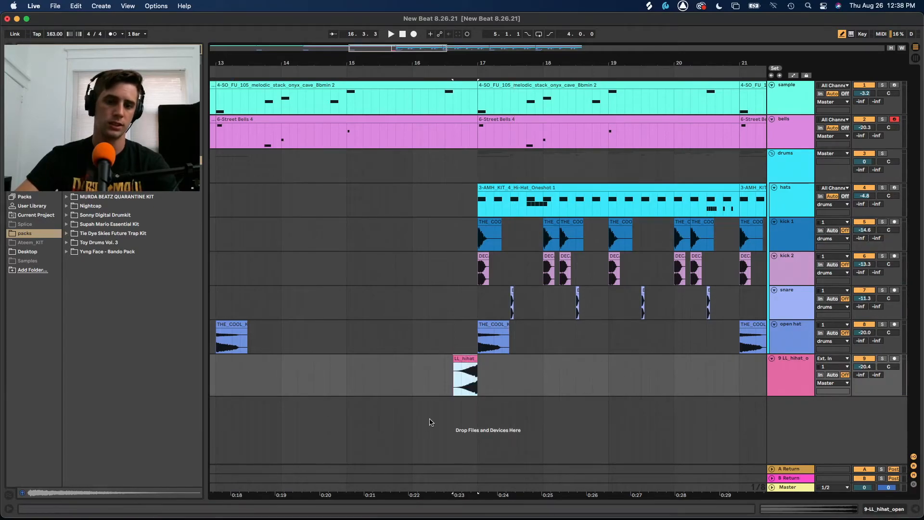
# - Transpose the reversed hi-hat clip to -4 st, realign its end with bar 17 and lower its track volume to -24.6 dB
pyautogui.doubleClick(465, 360)
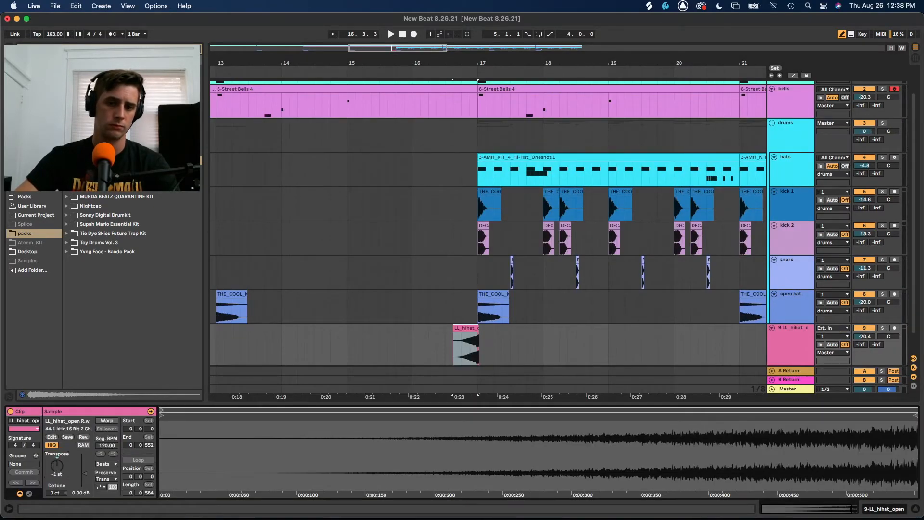
pyautogui.click(412, 304)
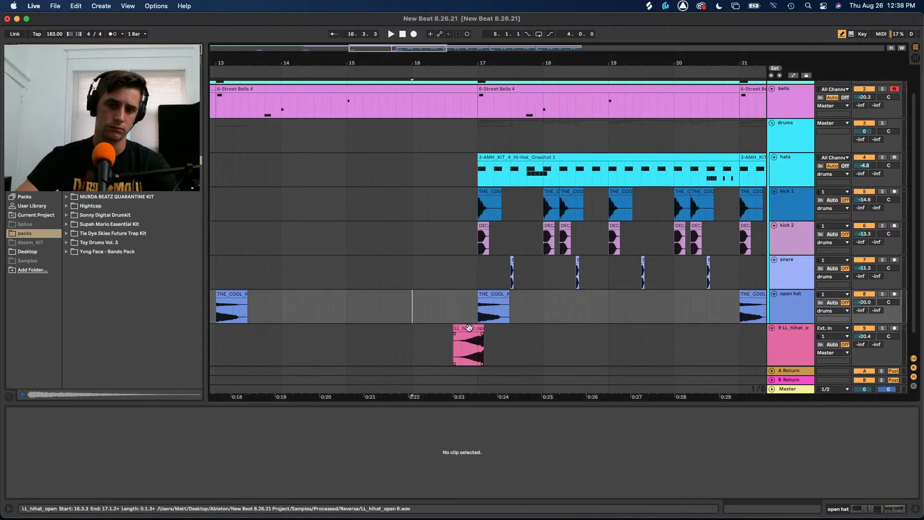
pyautogui.click(462, 328)
pyautogui.moveTo(460, 331); pyautogui.dragTo(505, 332)
pyautogui.scroll(5, 468, 327)
pyautogui.click(418, 337)
pyautogui.click(327, 307)
pyautogui.press('space')
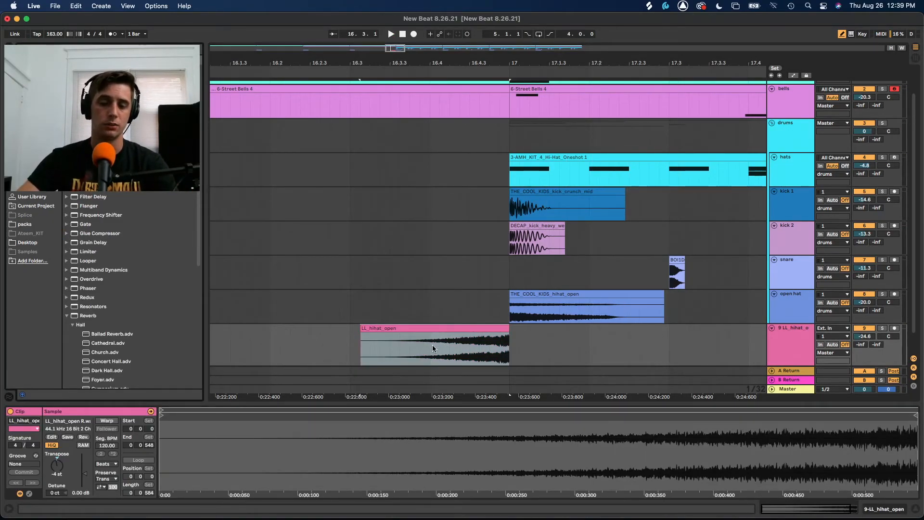
# - Lower the Auto Filter cutoff on the reversed hi-hat track and play the transition into bar 17
pyautogui.click(433, 349)
pyautogui.hotkey('shift', 'Tab')
pyautogui.moveTo(129, 469); pyautogui.dragTo(119, 473)
pyautogui.click(300, 322)
pyautogui.click(309, 308)
pyautogui.press('space')
pyautogui.click(332, 308)
pyautogui.press('space')
# - Play the whole arrangement from bar 1 and lower the bells track's volume to -21.6 dB
pyautogui.scroll(-10, 332, 284)
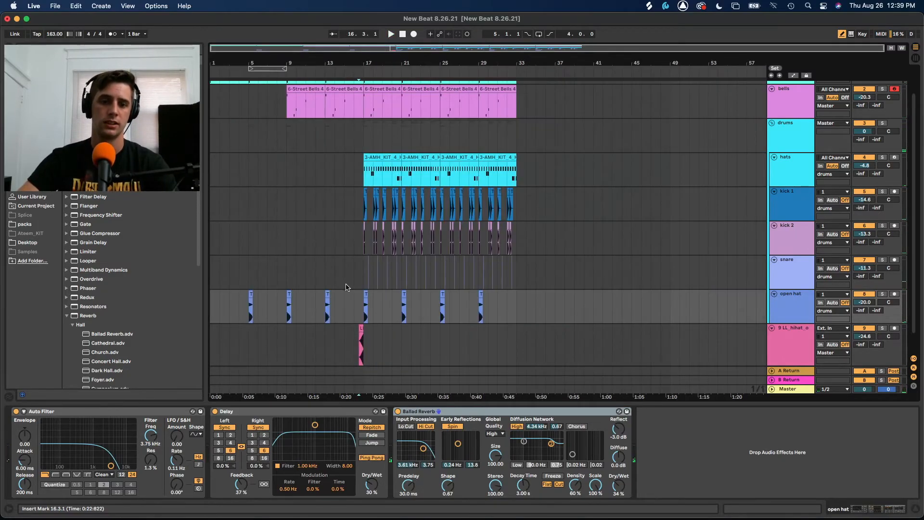
pyautogui.scroll(2, 284, 215)
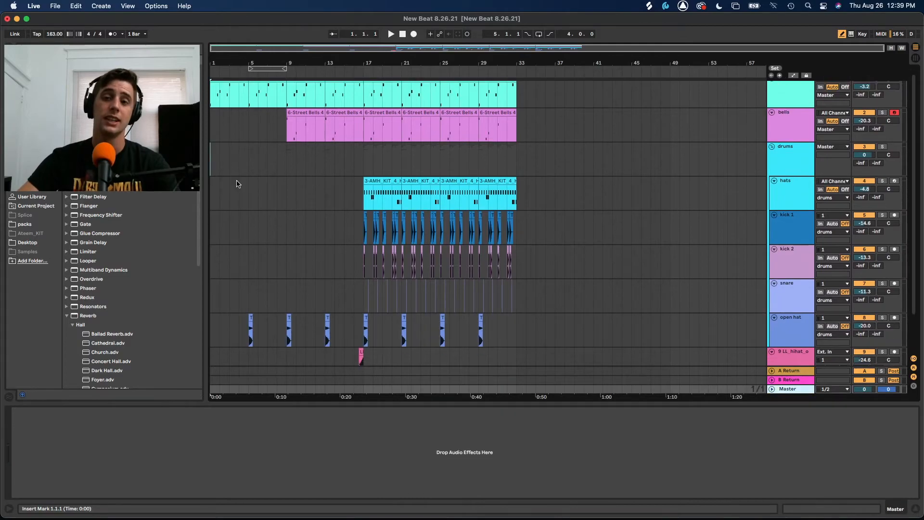
pyautogui.scroll(1, 236, 184)
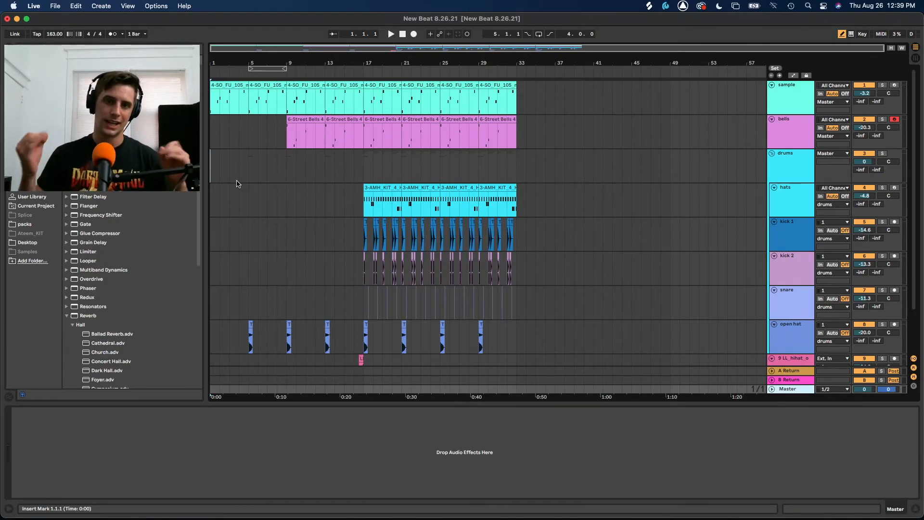
pyautogui.click(235, 181)
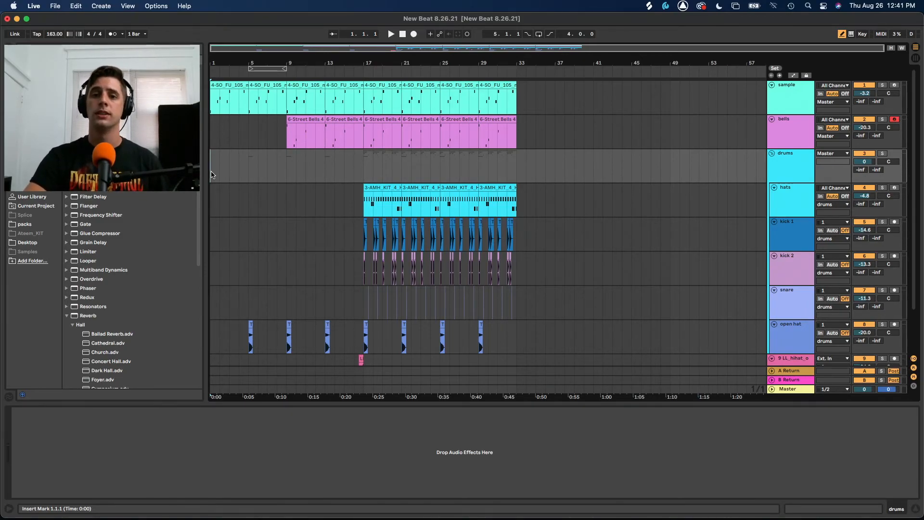
pyautogui.press('space')
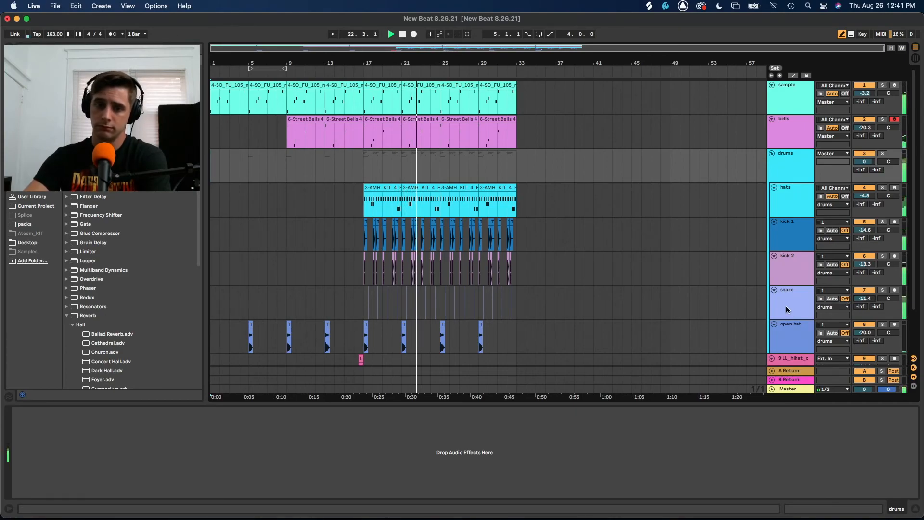
pyautogui.moveTo(865, 128); pyautogui.dragTo(865, 132)
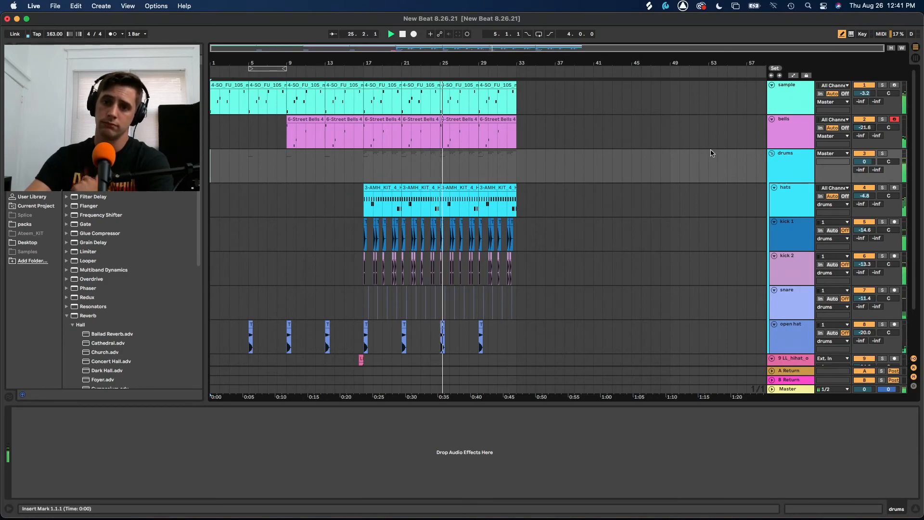